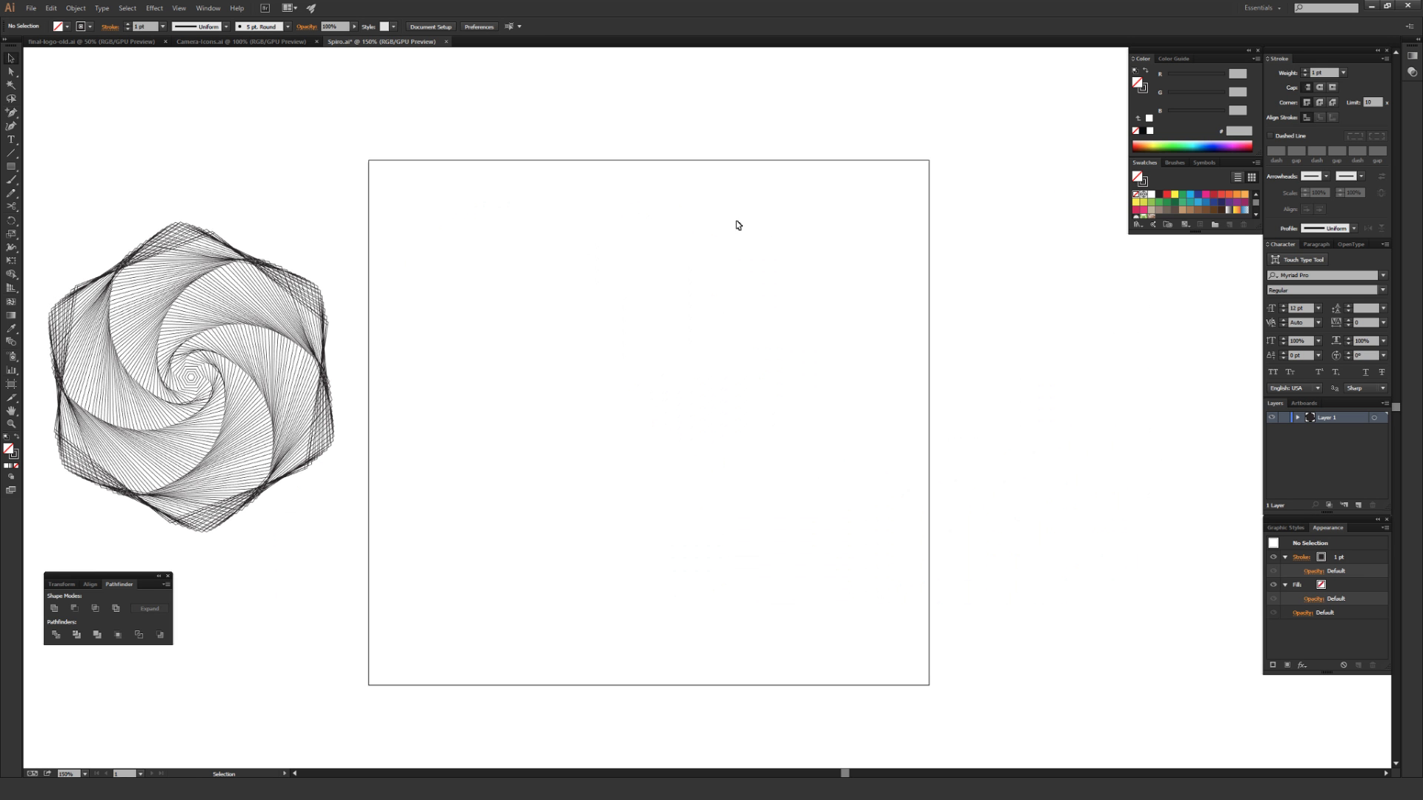
- Deselect the hexagonal spiral and pan back to the empty artboard with a 0.5 pt stroke
scroll(502, 238, left, 5)
drag(216, 124, 696, 576)
key(ctrl+shift+a)
drag(917, 422, 639, 400)
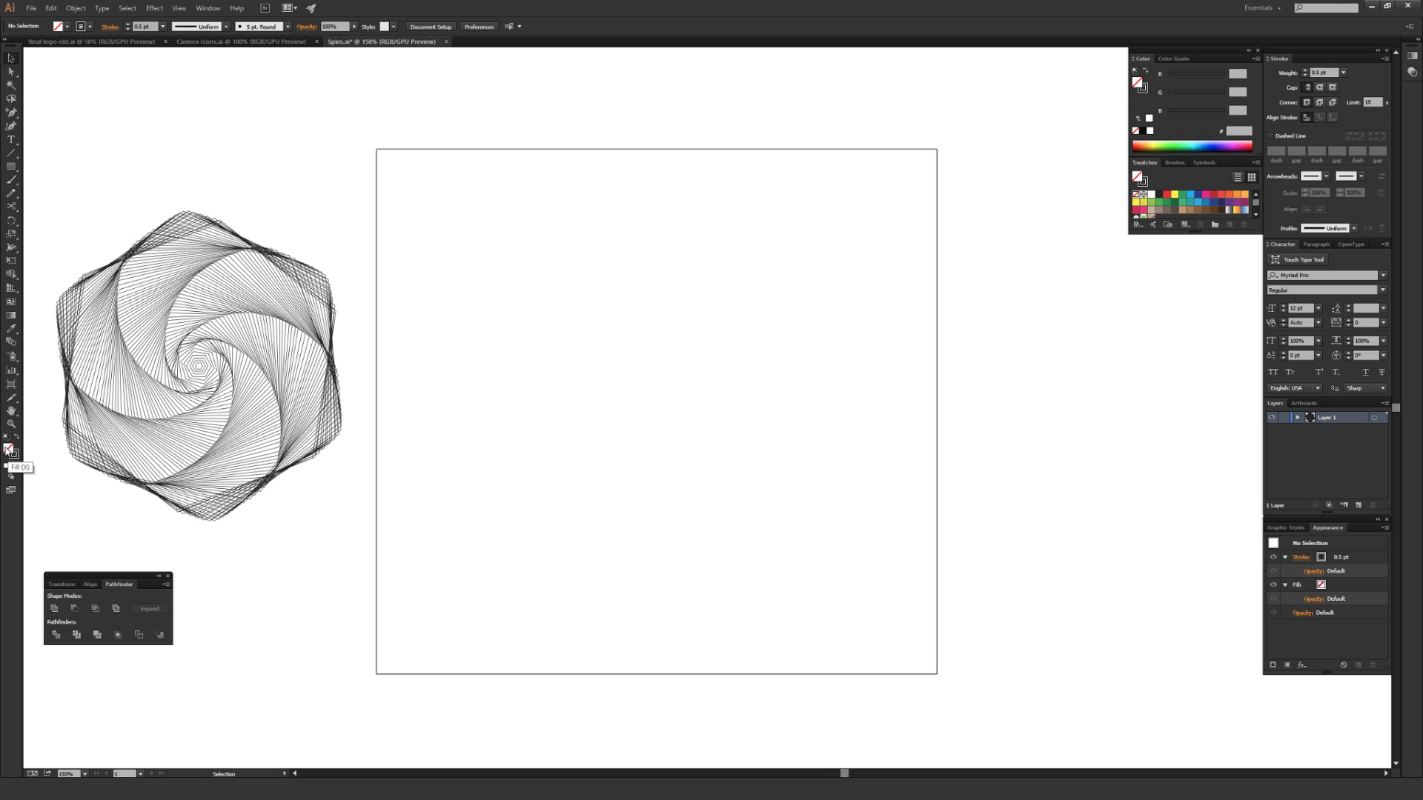
- Set the stroke colour to near-black 1E1B1C and show the Stroke panel
double_click(14, 455)
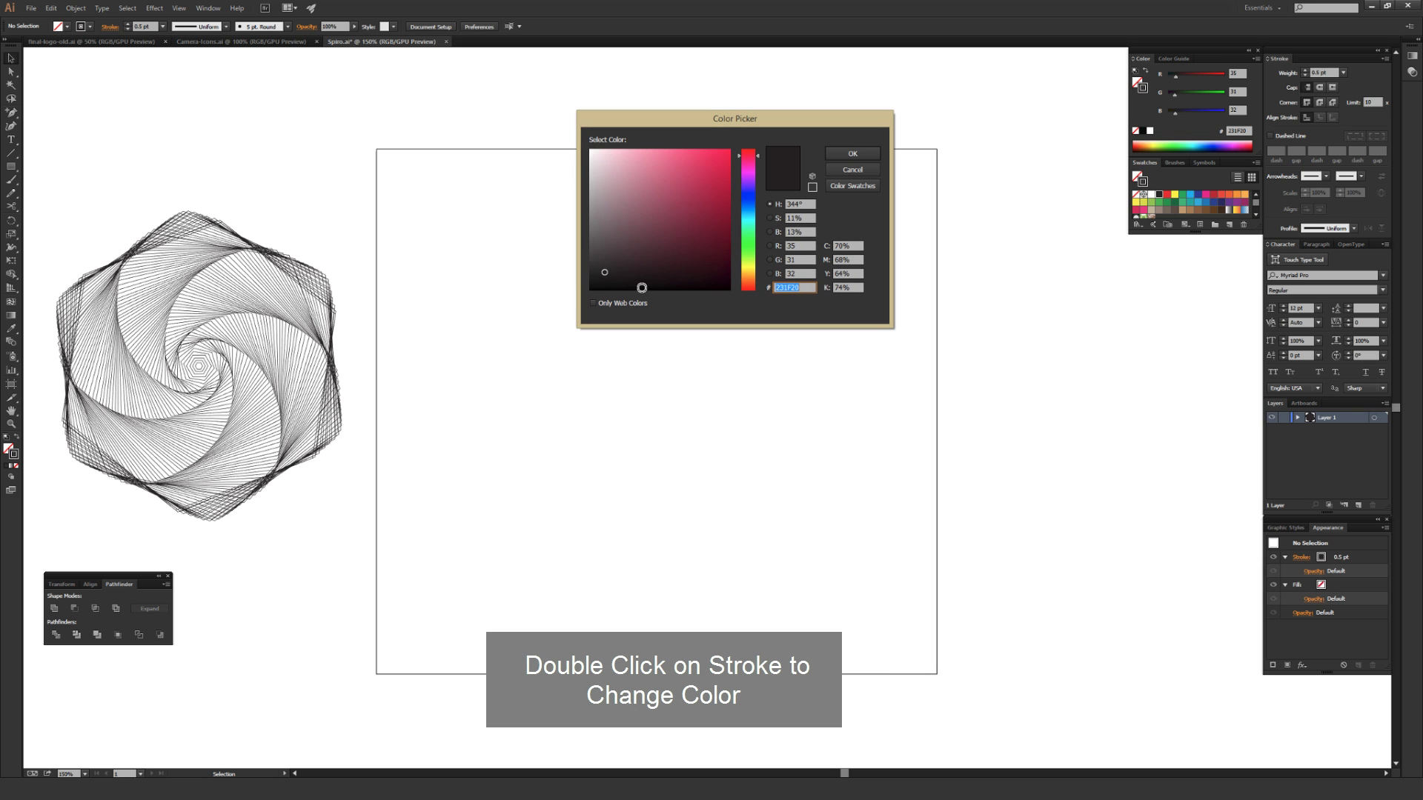
click(844, 153)
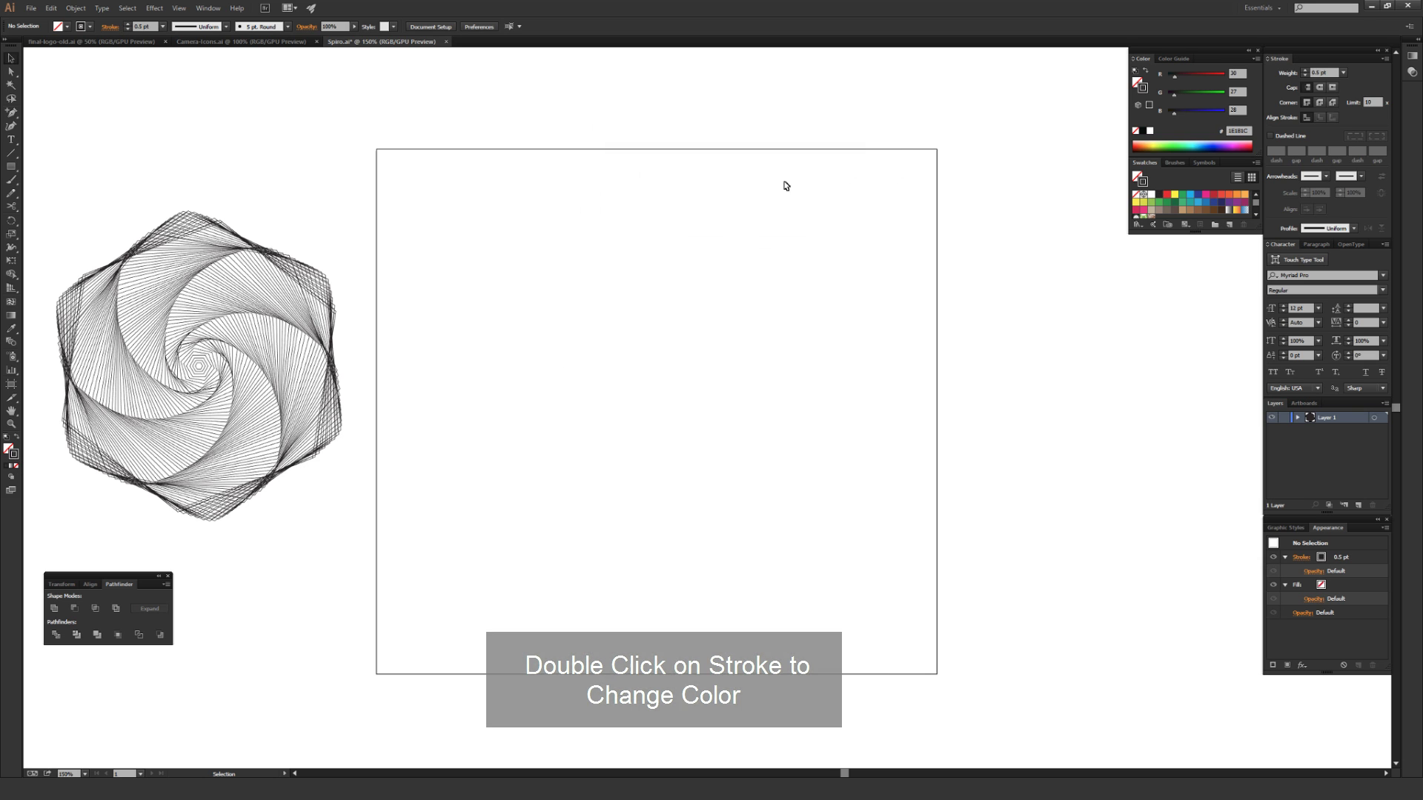
click(218, 8)
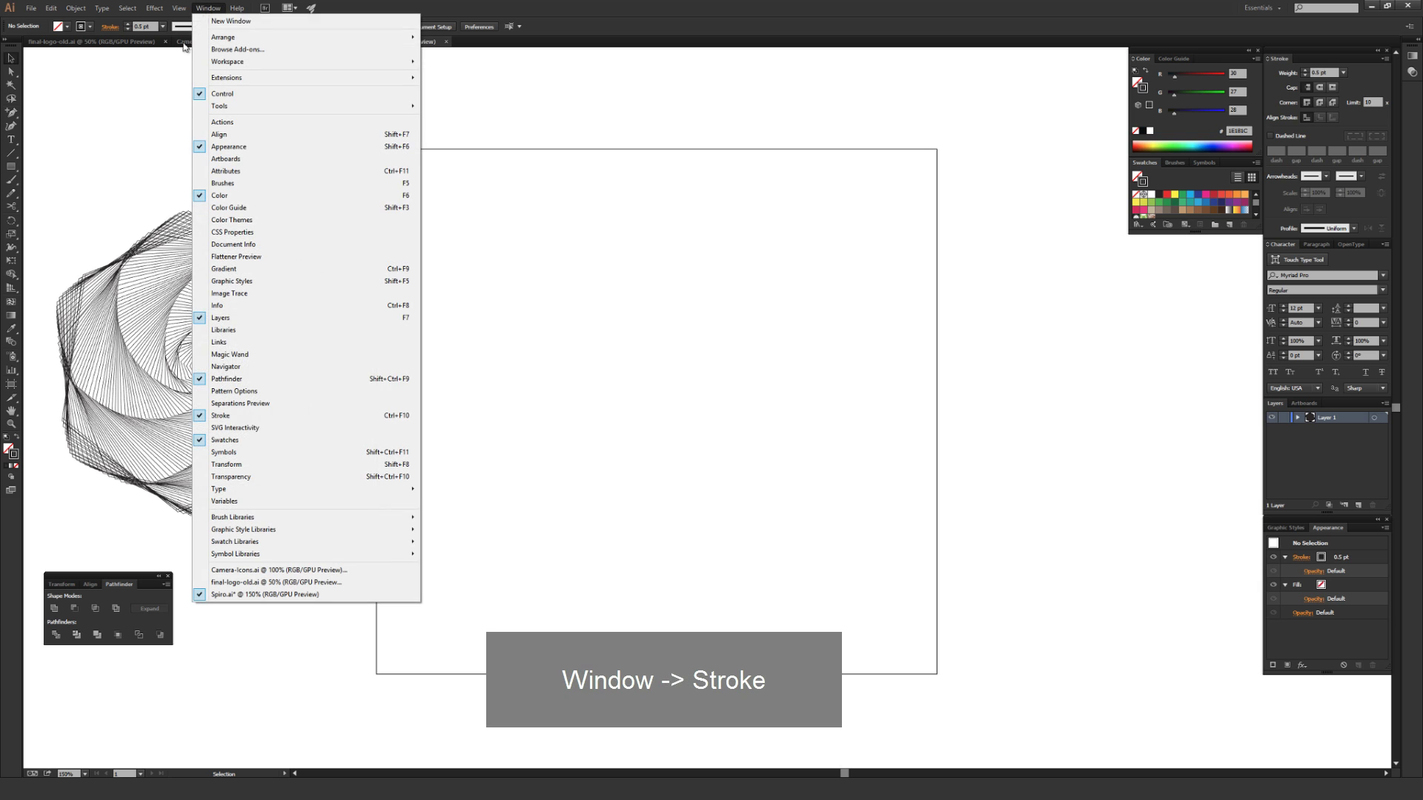
click(257, 417)
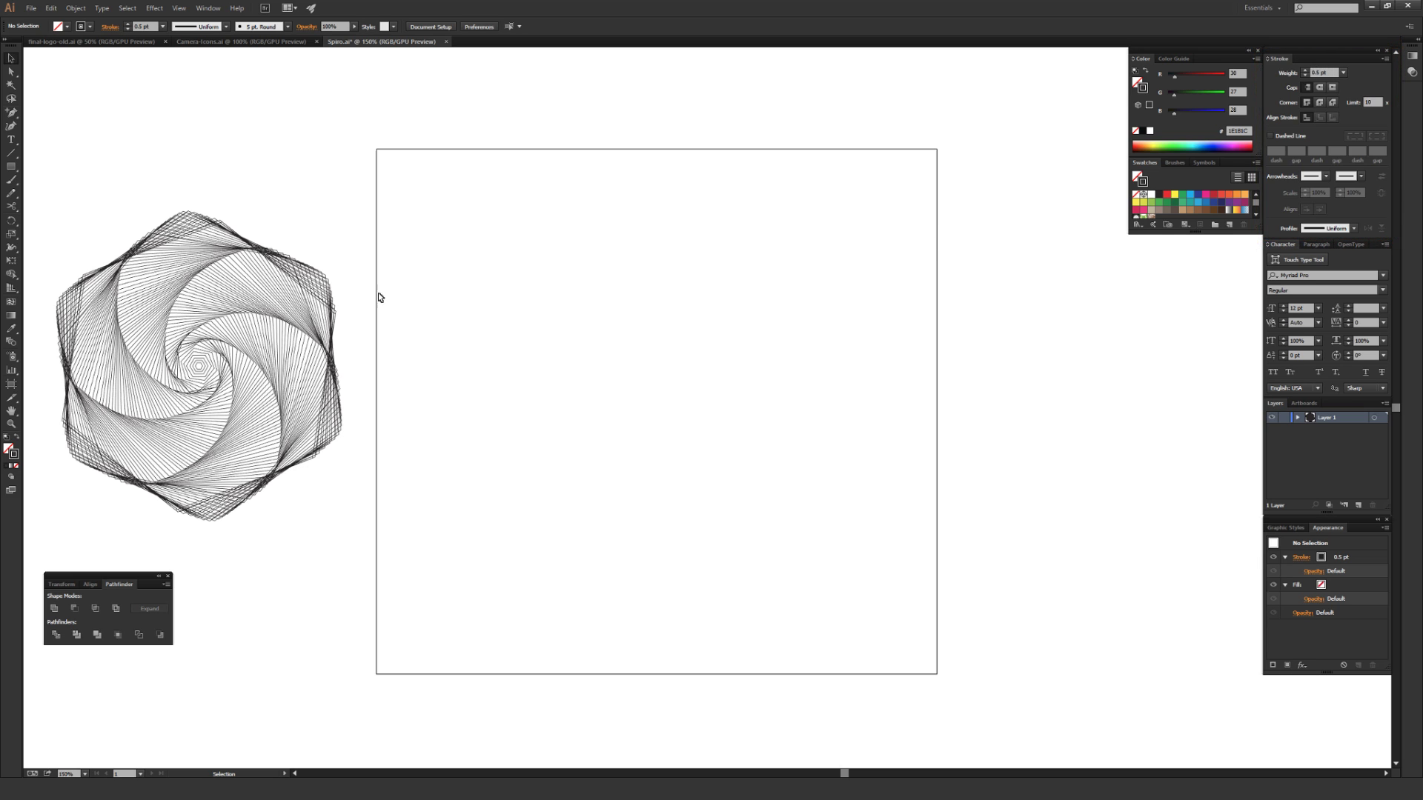
click(12, 169)
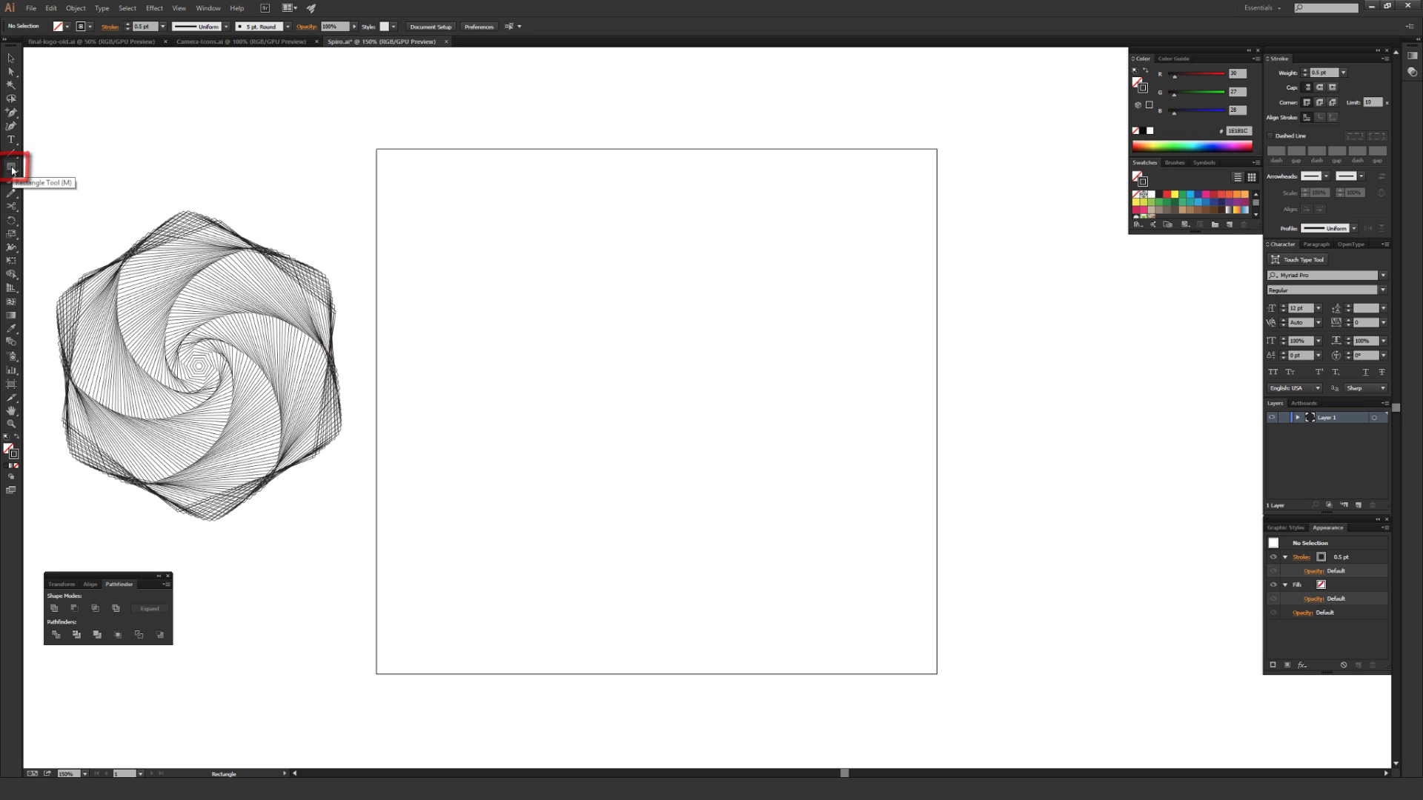
click(13, 169)
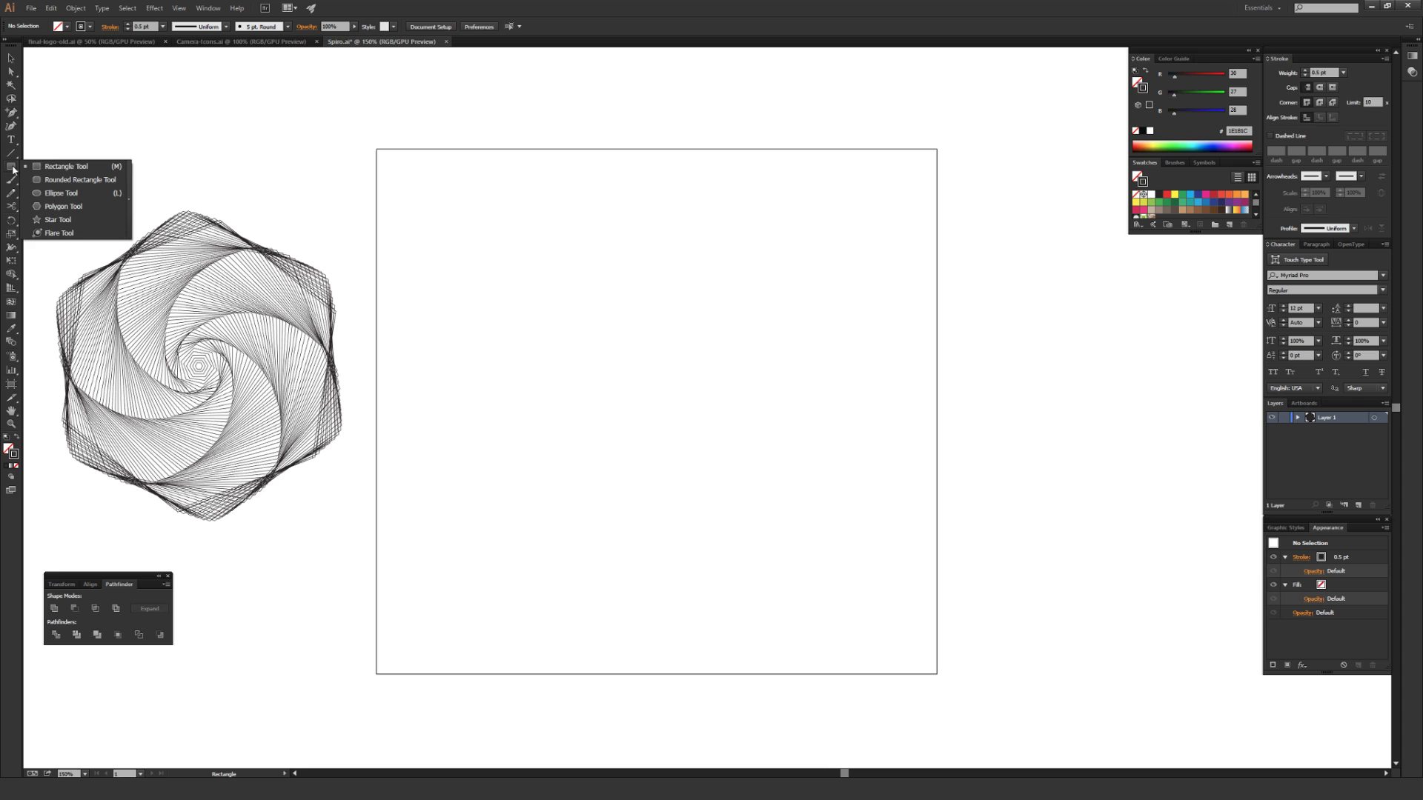
click(58, 206)
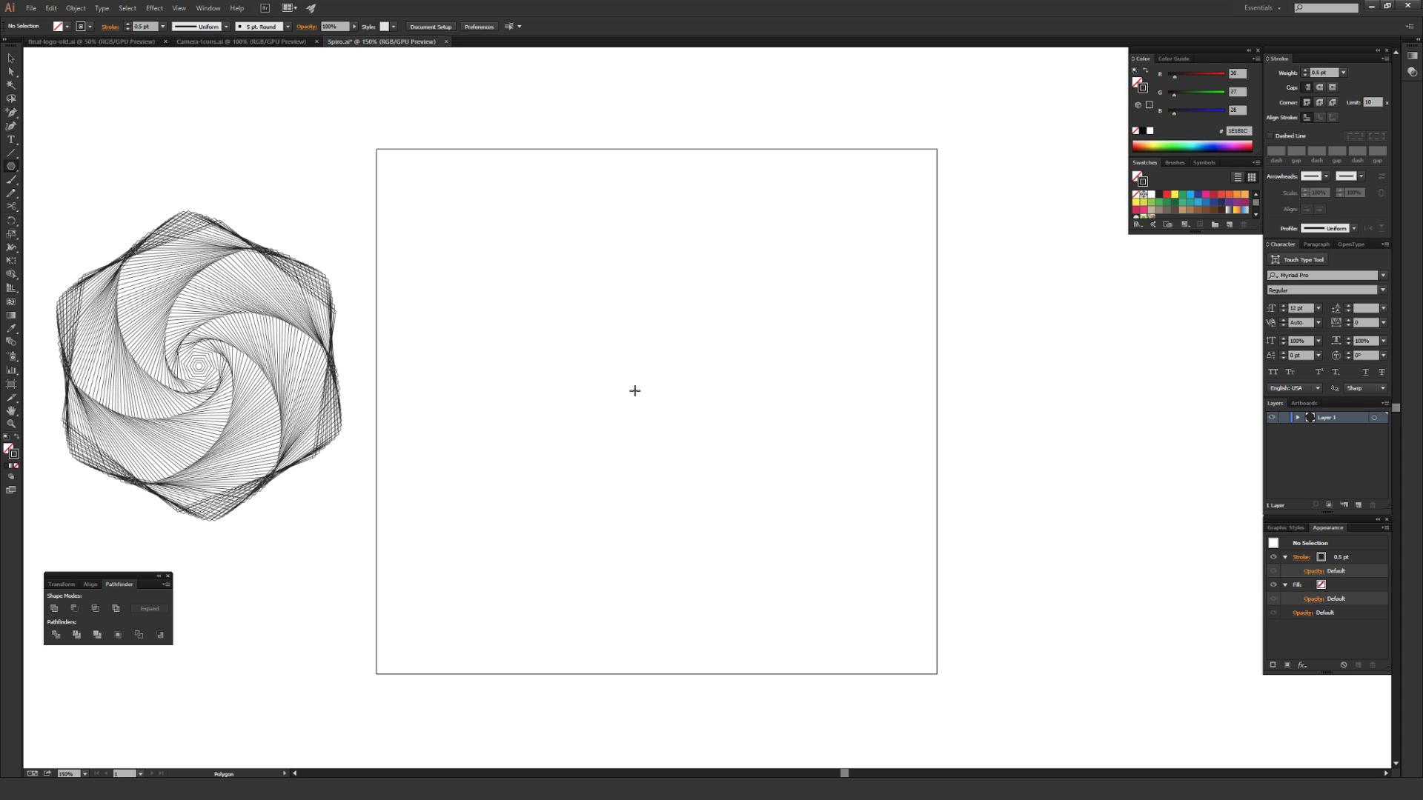
key(grave)
mouse_move(660, 369)
mouse_down()
mouse_move(618, 417)
mouse_move(630, 447)
mouse_move(707, 481)
mouse_move(782, 480)
mouse_move(857, 418)
mouse_up()
key(v)
click(914, 380)
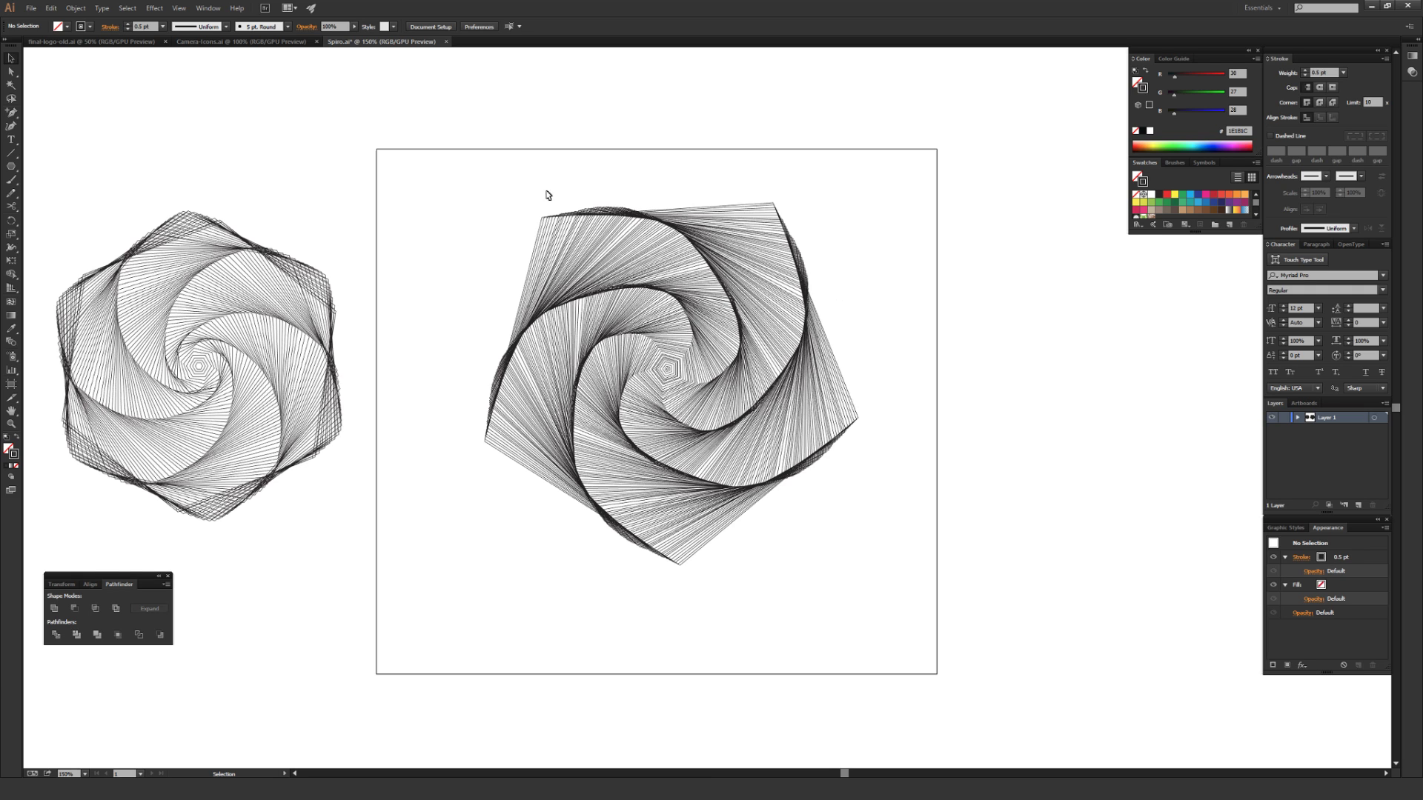
drag(406, 133, 976, 648)
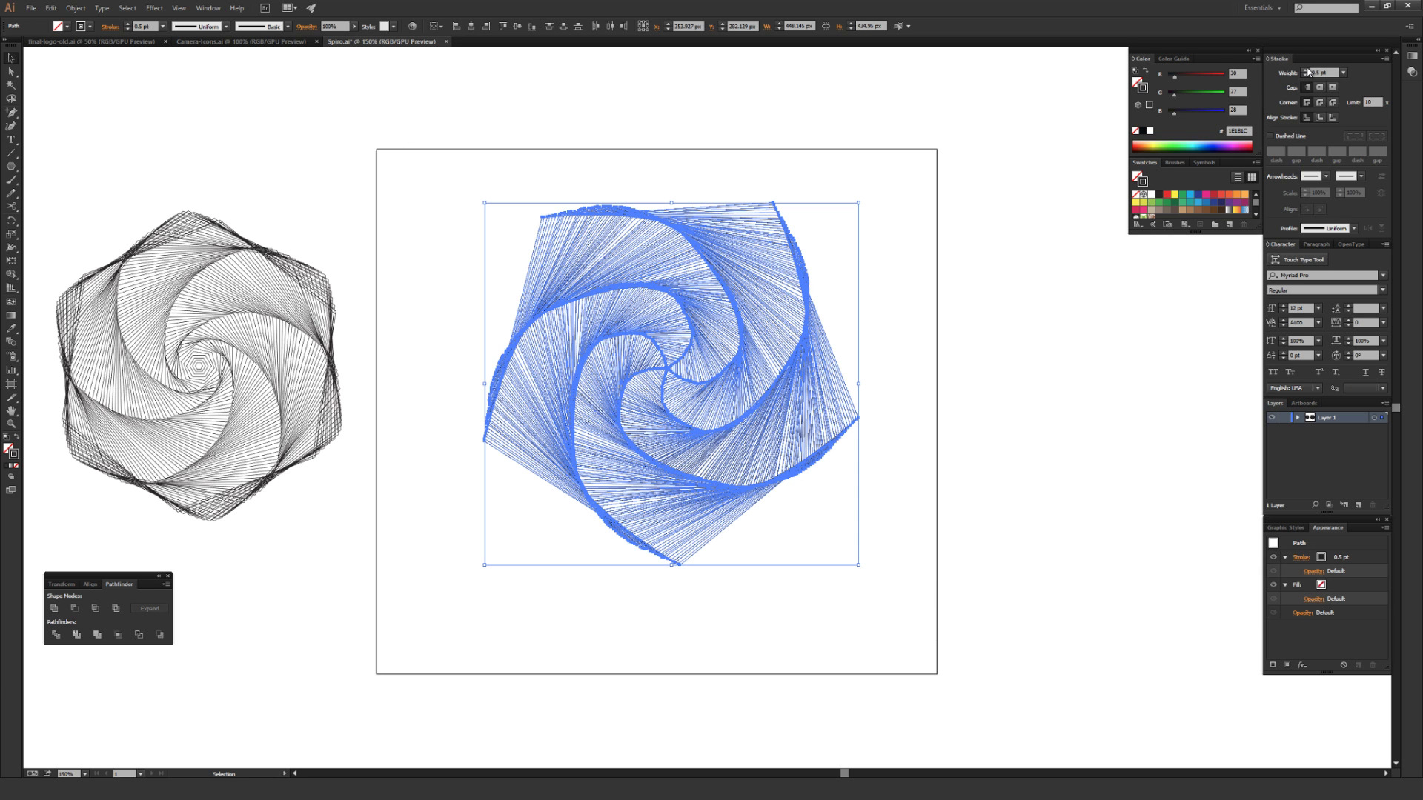
click(943, 244)
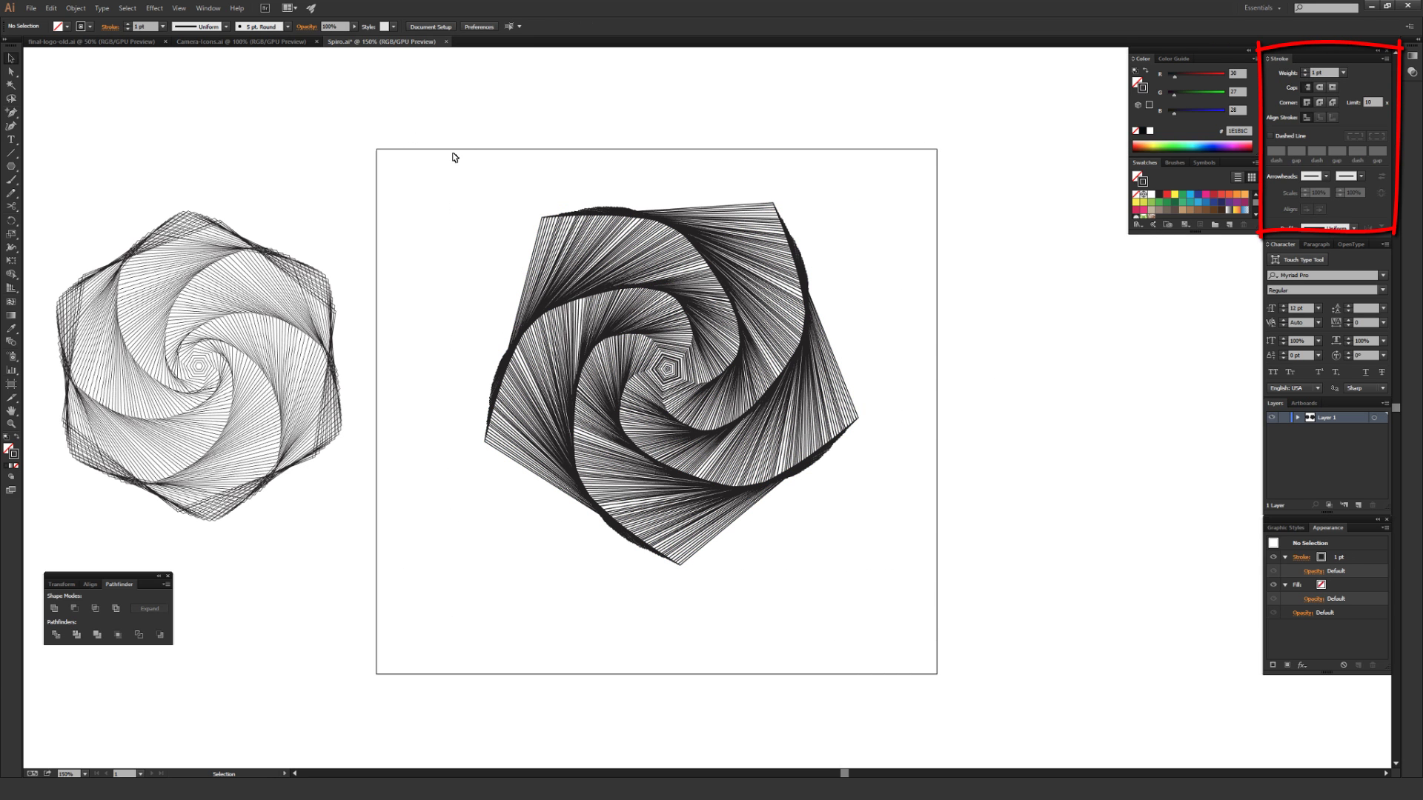
drag(419, 145, 956, 604)
key(Delete)
click(11, 166)
click(11, 168)
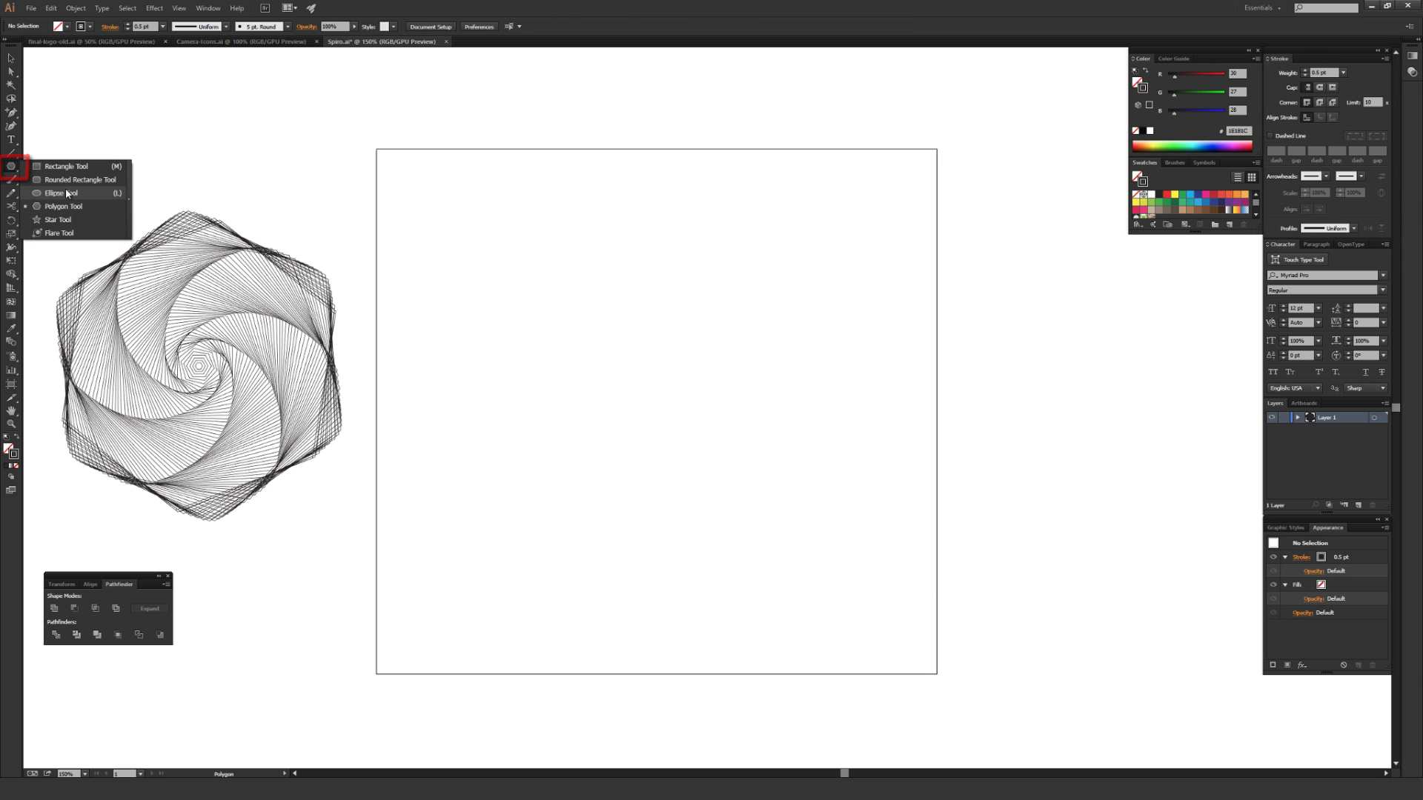
- Sweep out a test spiral of ellipse outlines, then delete it
click(64, 190)
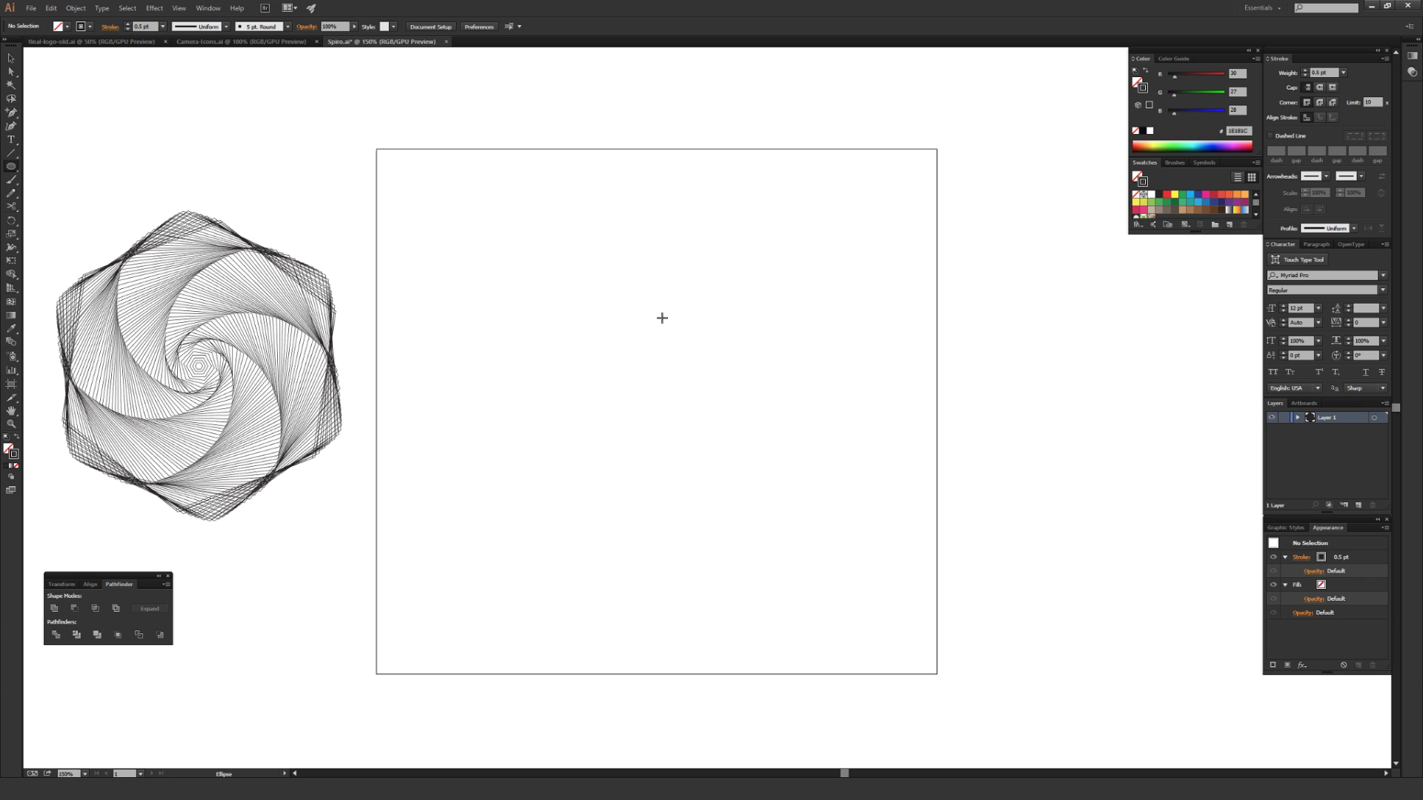
mouse_move(646, 316)
mouse_down()
mouse_move(629, 404)
mouse_move(727, 413)
mouse_move(785, 321)
mouse_move(701, 251)
mouse_move(527, 258)
mouse_move(518, 423)
mouse_move(670, 496)
mouse_move(793, 441)
mouse_up()
key(v)
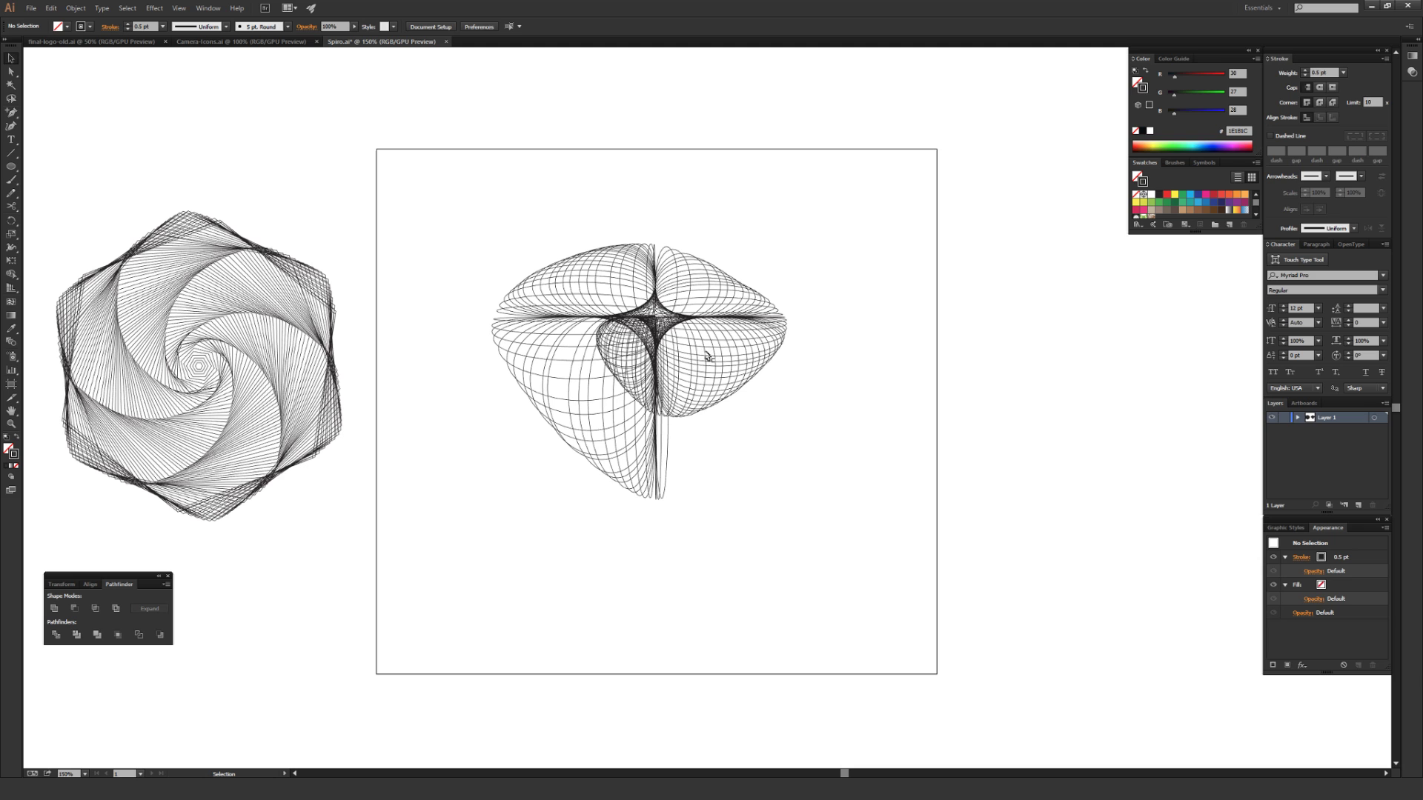
drag(483, 230, 840, 563)
key(Delete)
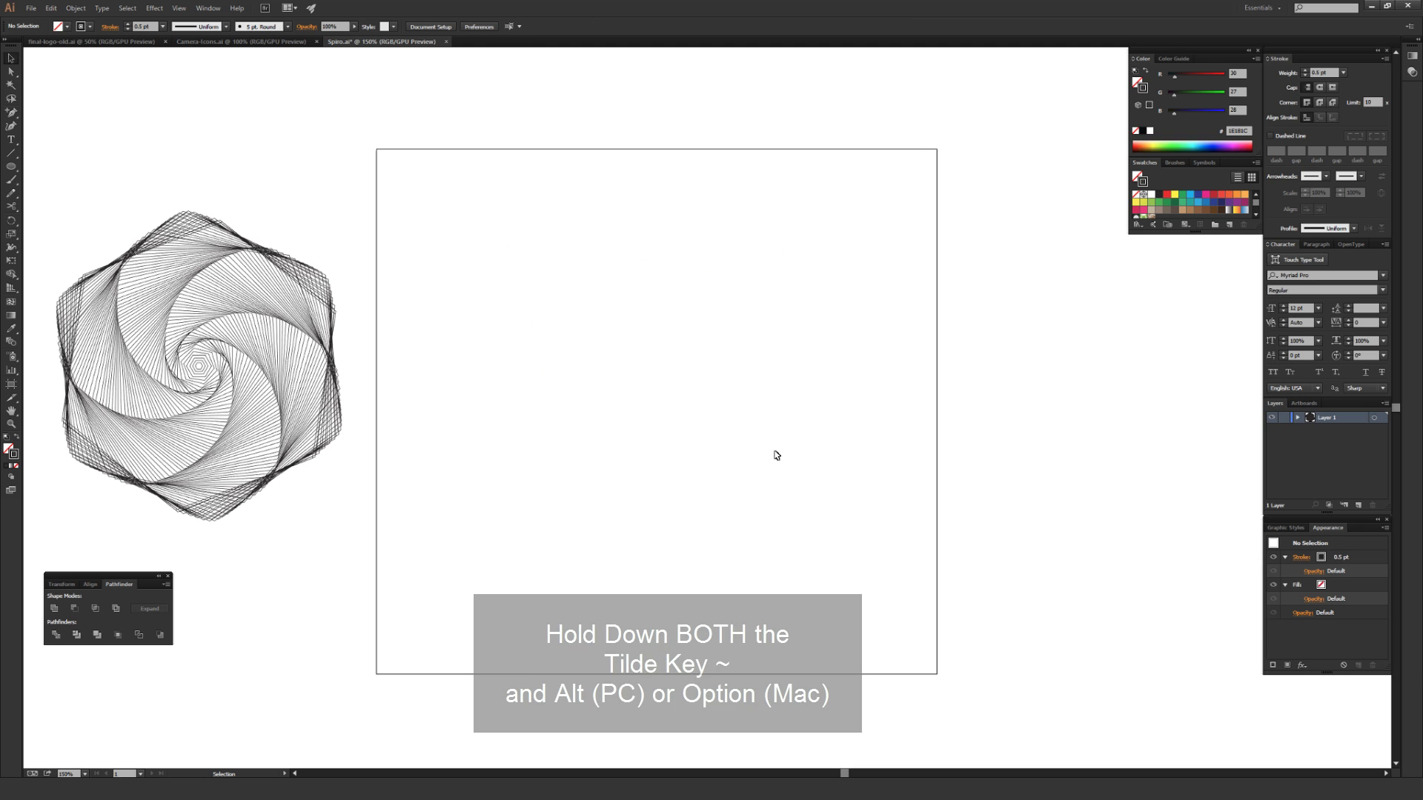
- Draw layered ellipse outlines outward from the artboard centre
click(12, 166)
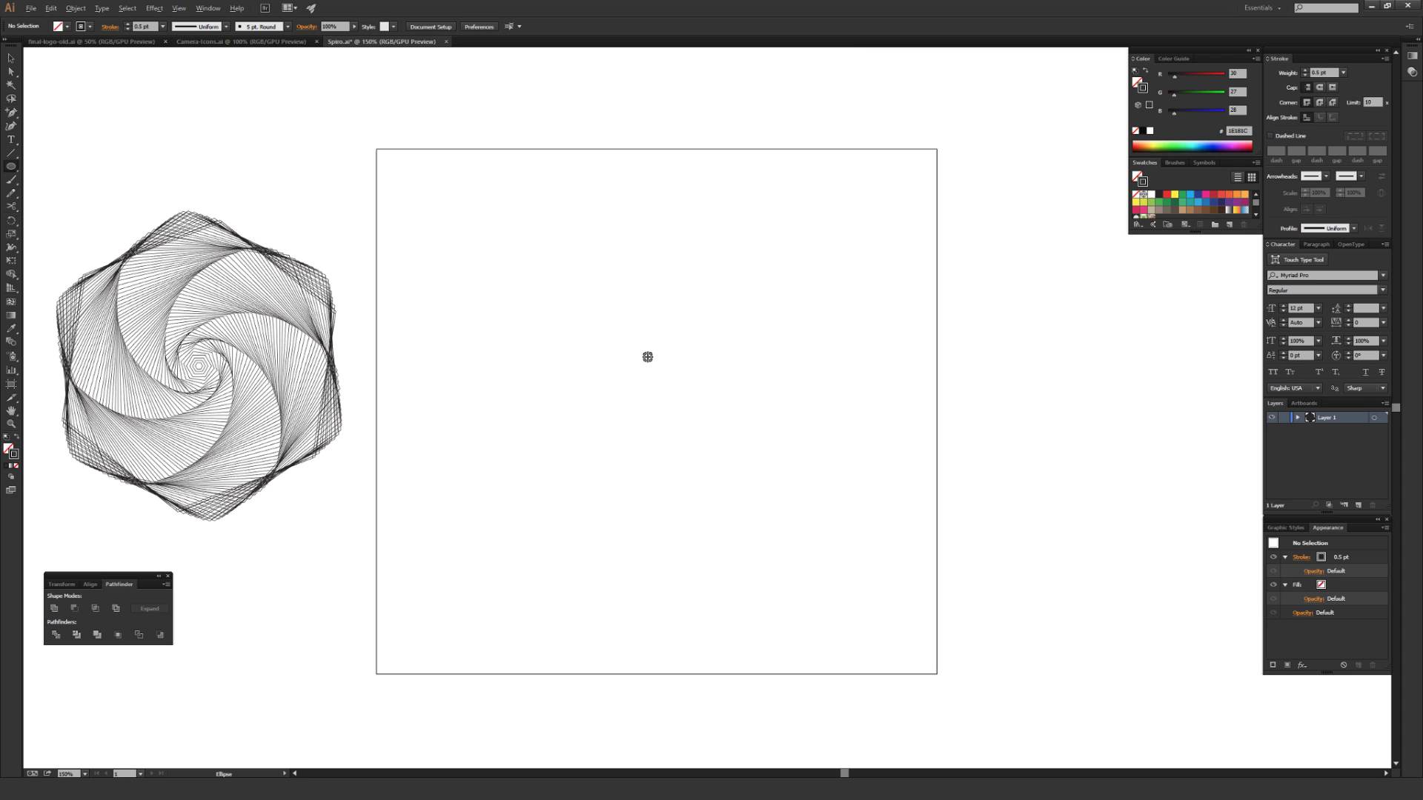
mouse_move(647, 356)
mouse_down()
mouse_move(697, 369)
mouse_move(709, 329)
mouse_move(692, 294)
mouse_move(651, 267)
mouse_move(574, 269)
mouse_move(491, 304)
mouse_up()
key(v)
click(561, 246)
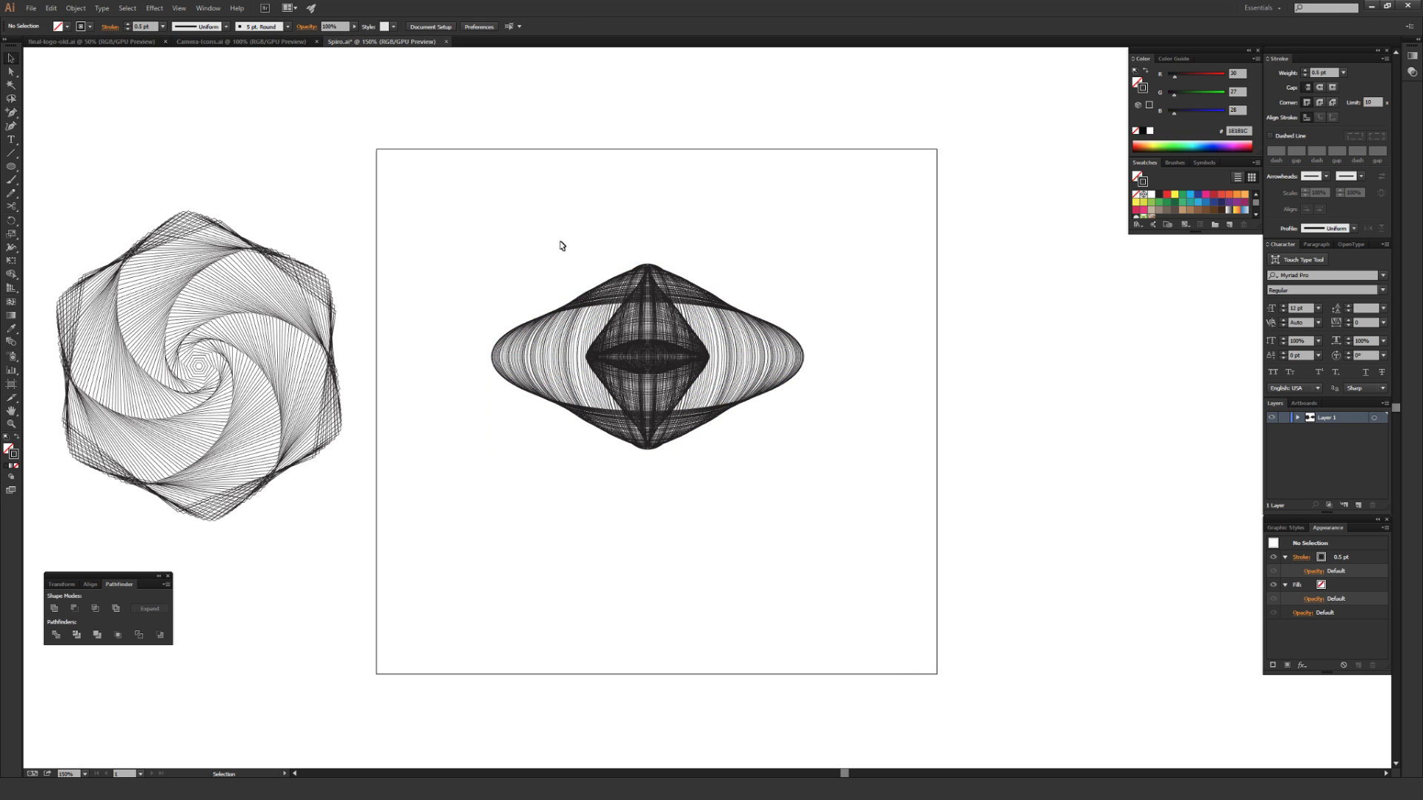
- Zoom in to inspect the ellipse pattern, then delete it to clear the artboard
drag(552, 236, 617, 264)
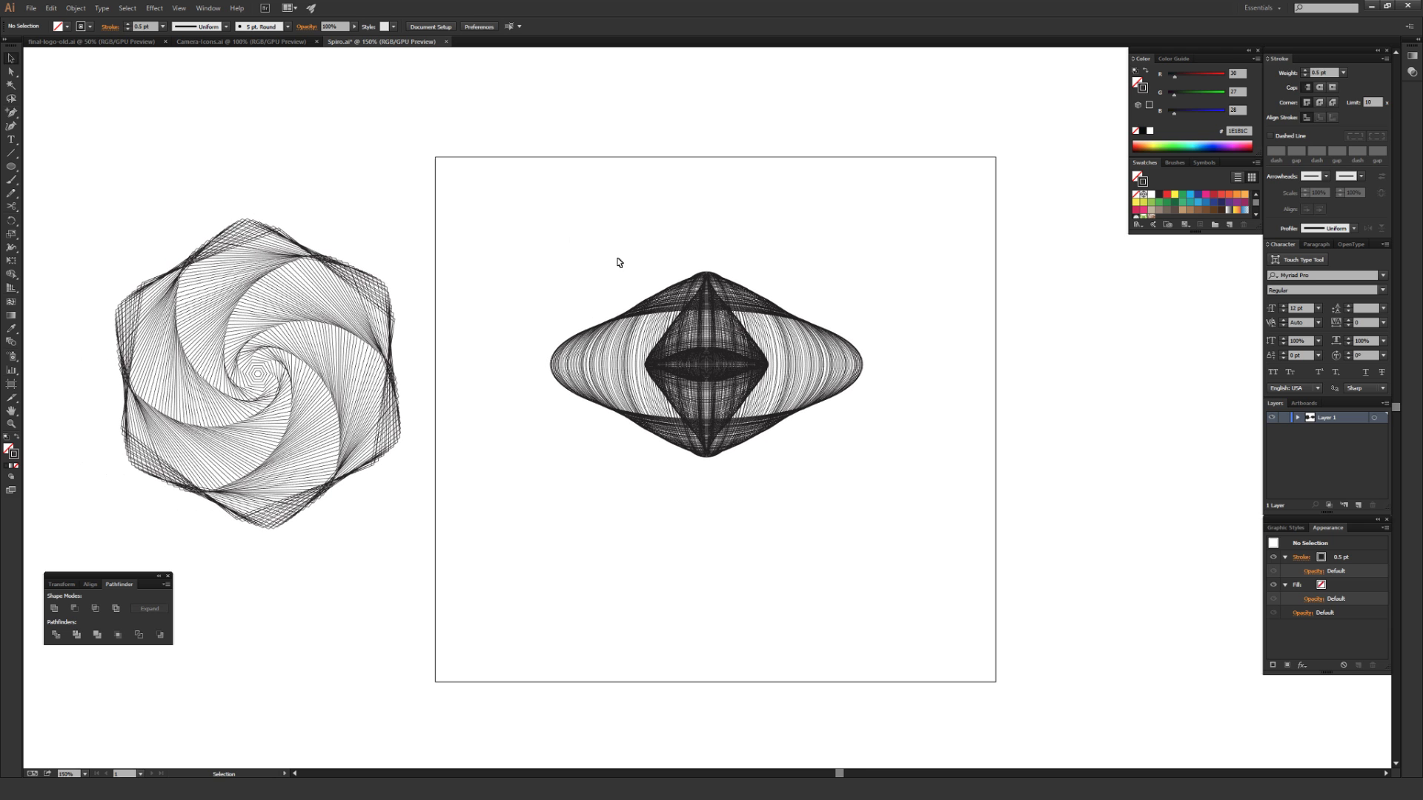
scroll(635, 245, up, 2)
drag(747, 328, 743, 342)
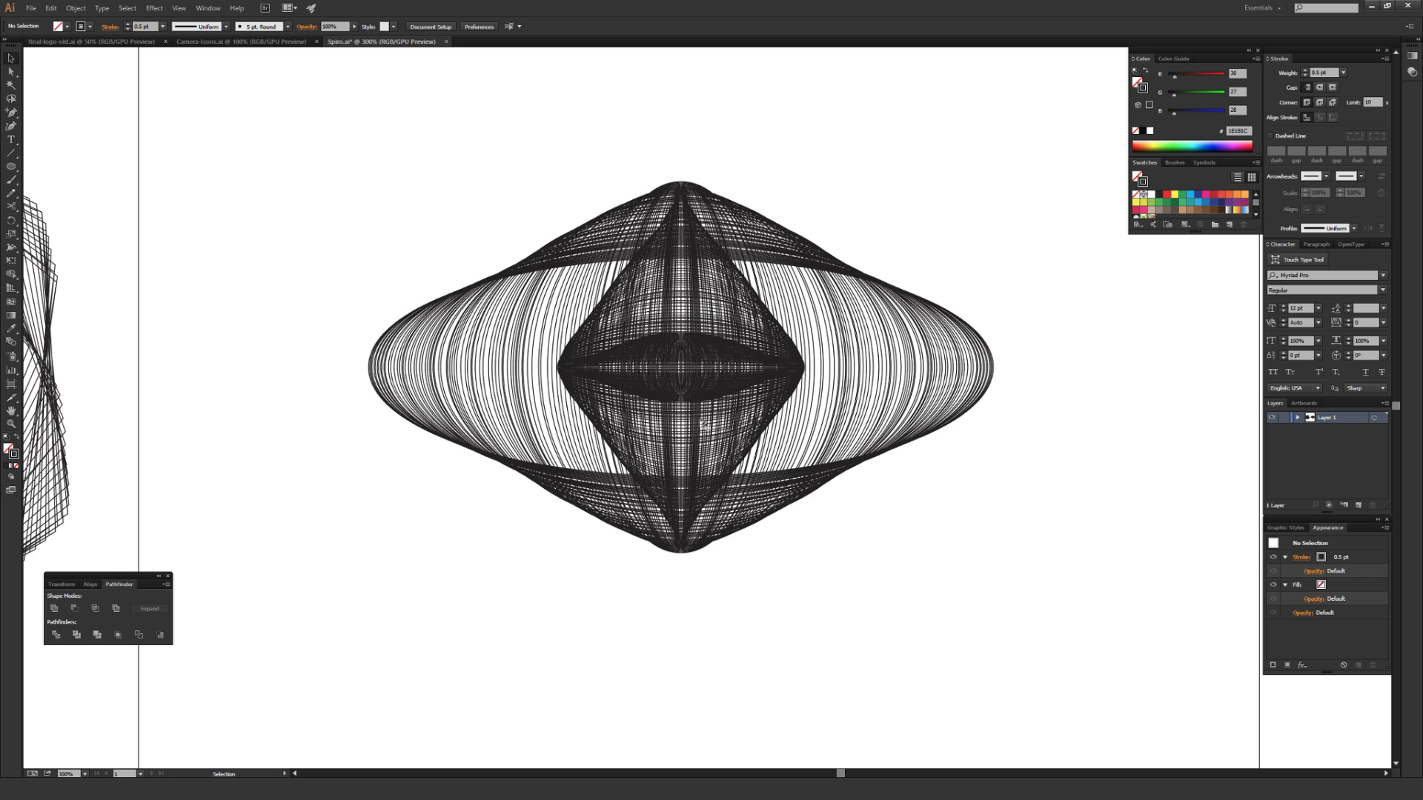
scroll(658, 354, down, 2)
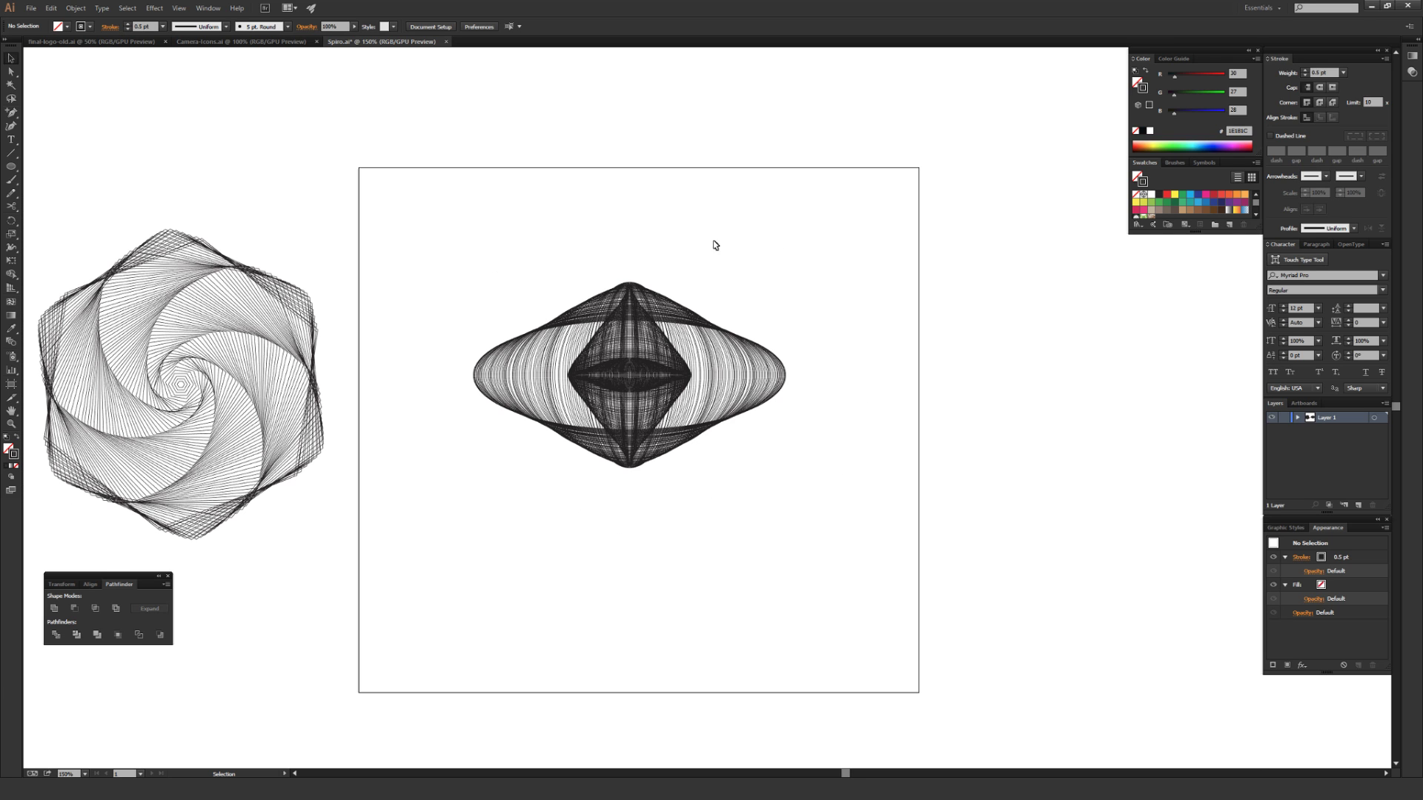
drag(499, 235, 874, 515)
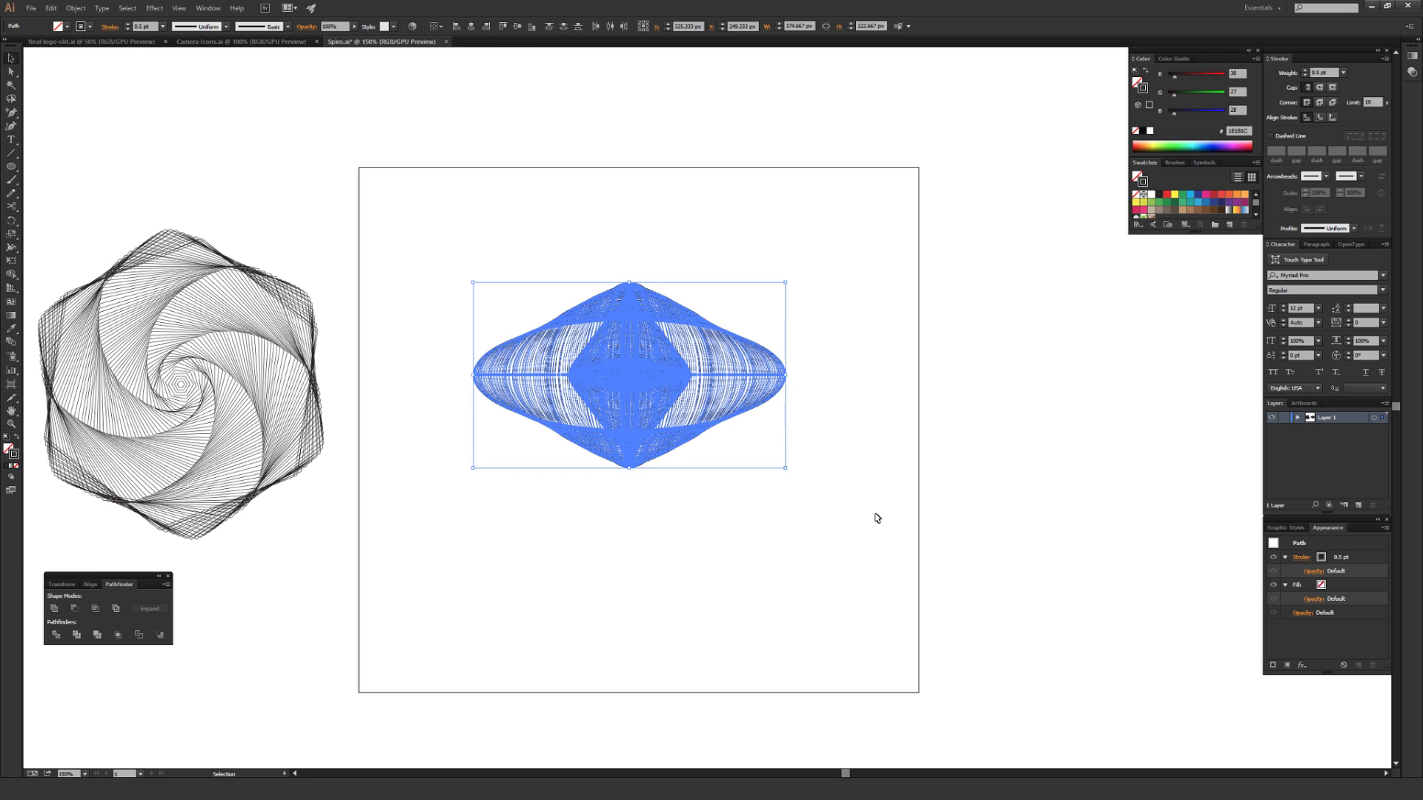
key(Delete)
drag(11, 166, 80, 206)
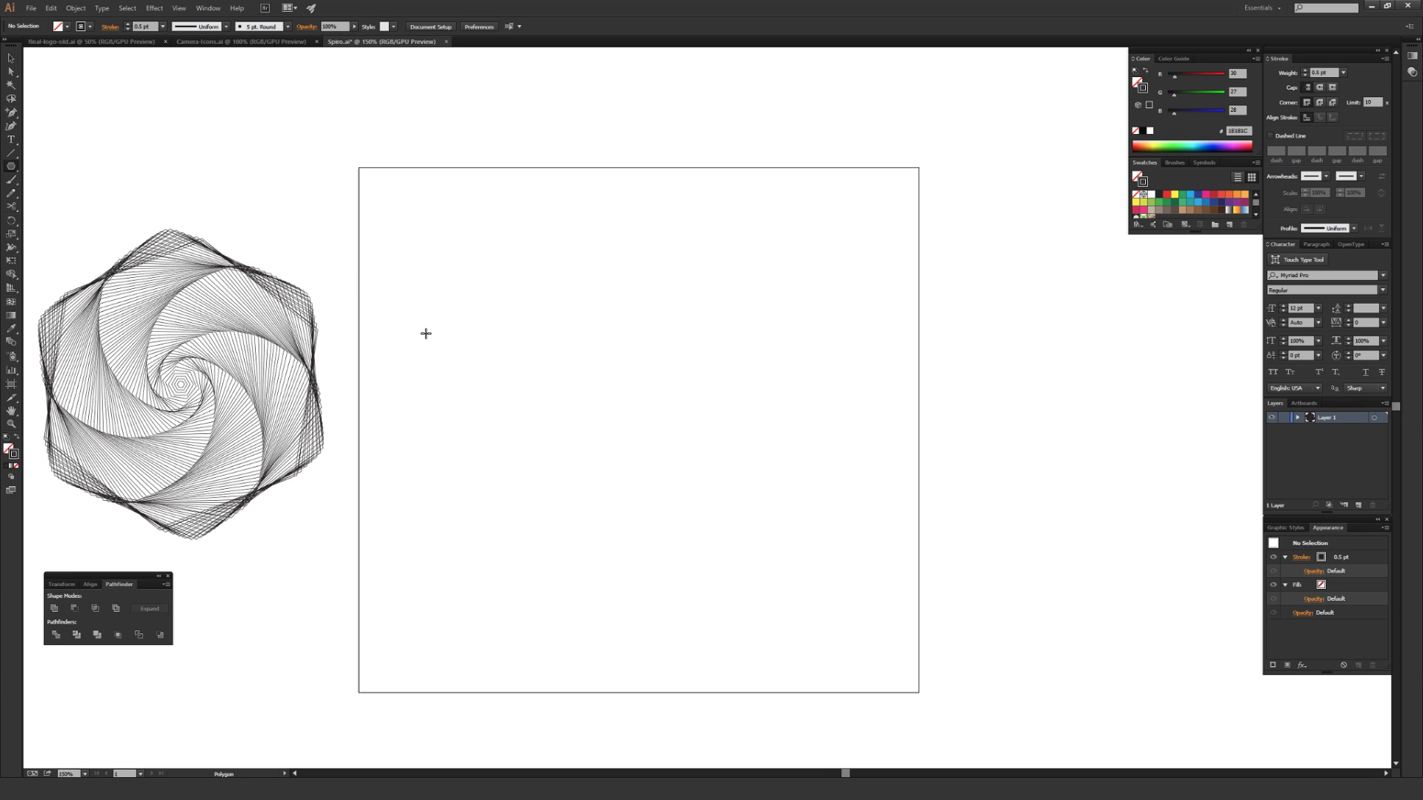
click(546, 368)
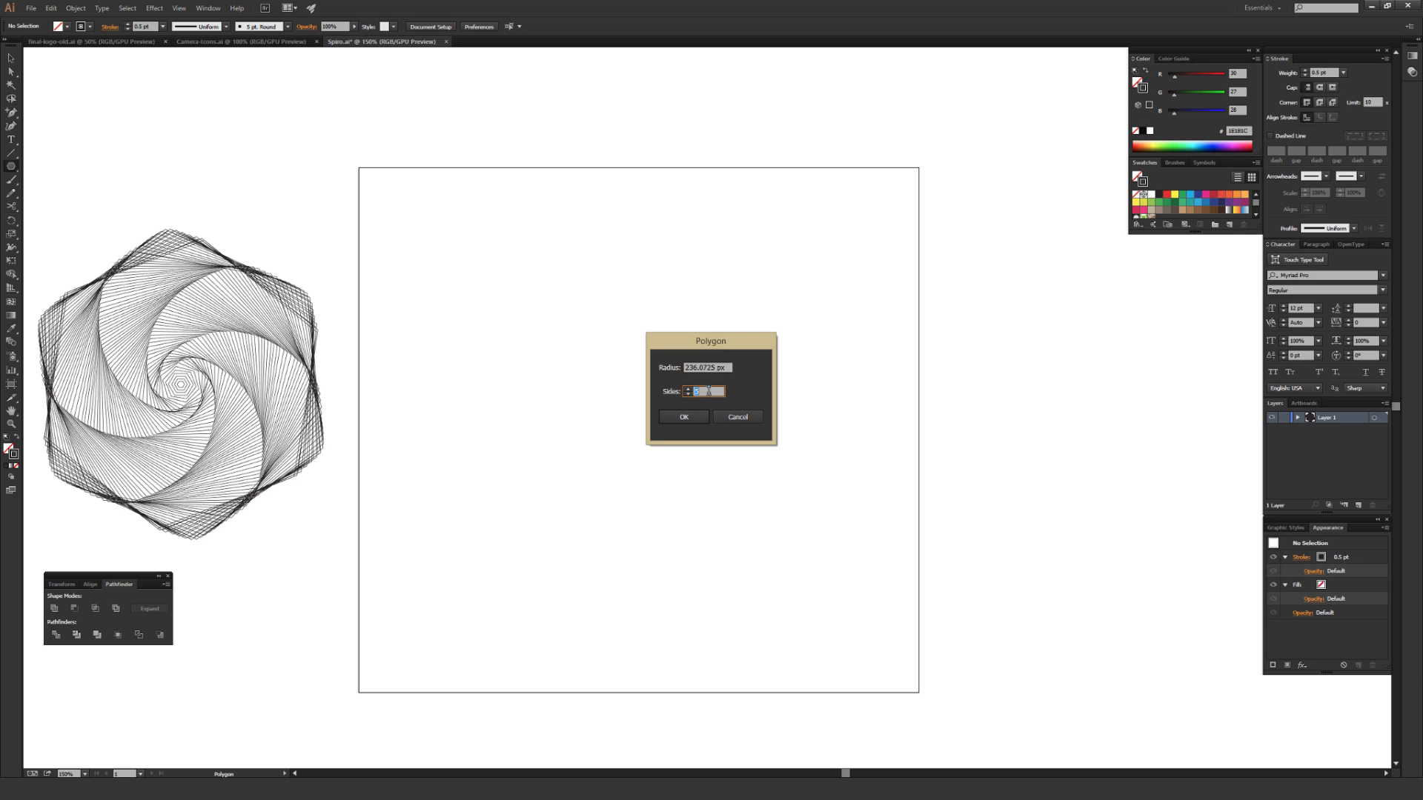
click(693, 418)
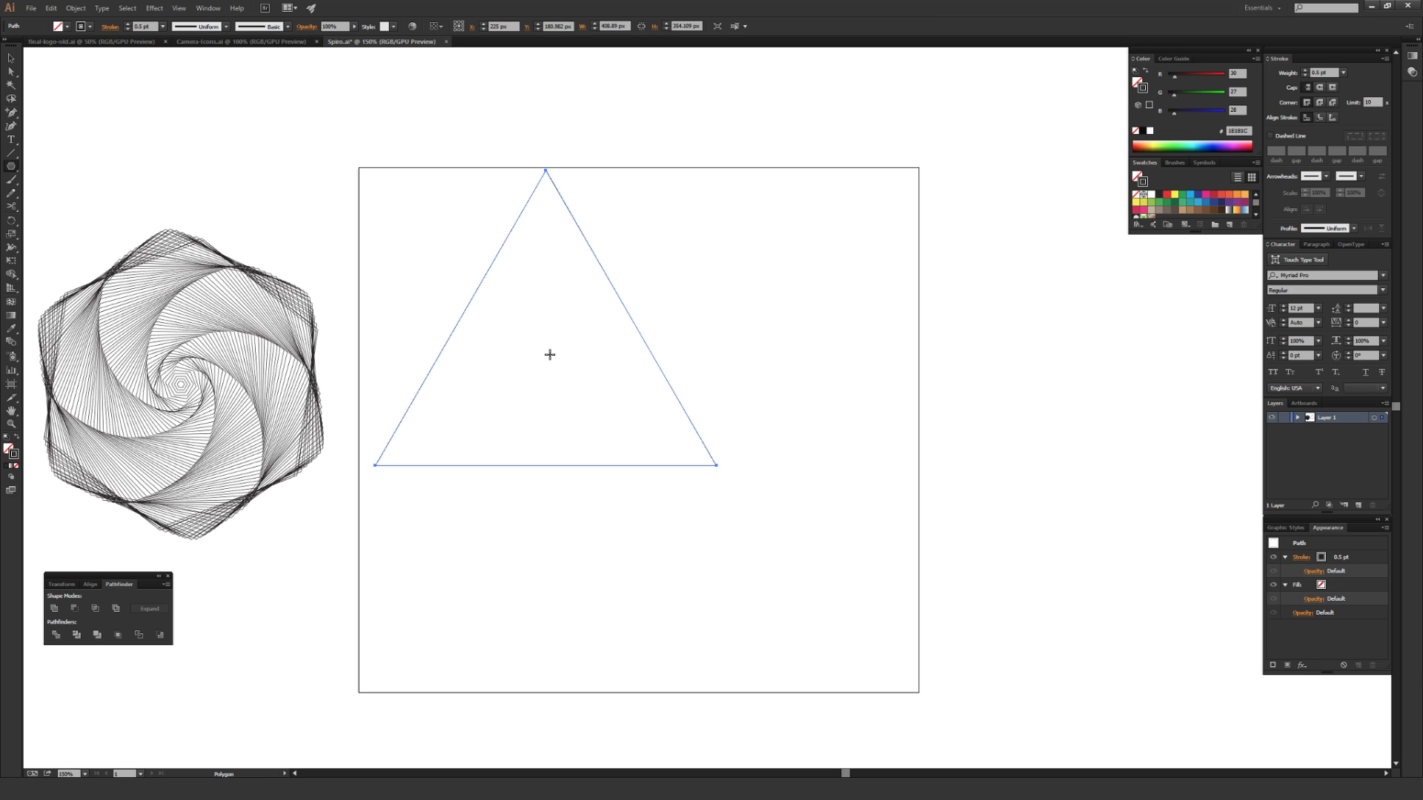
key(v)
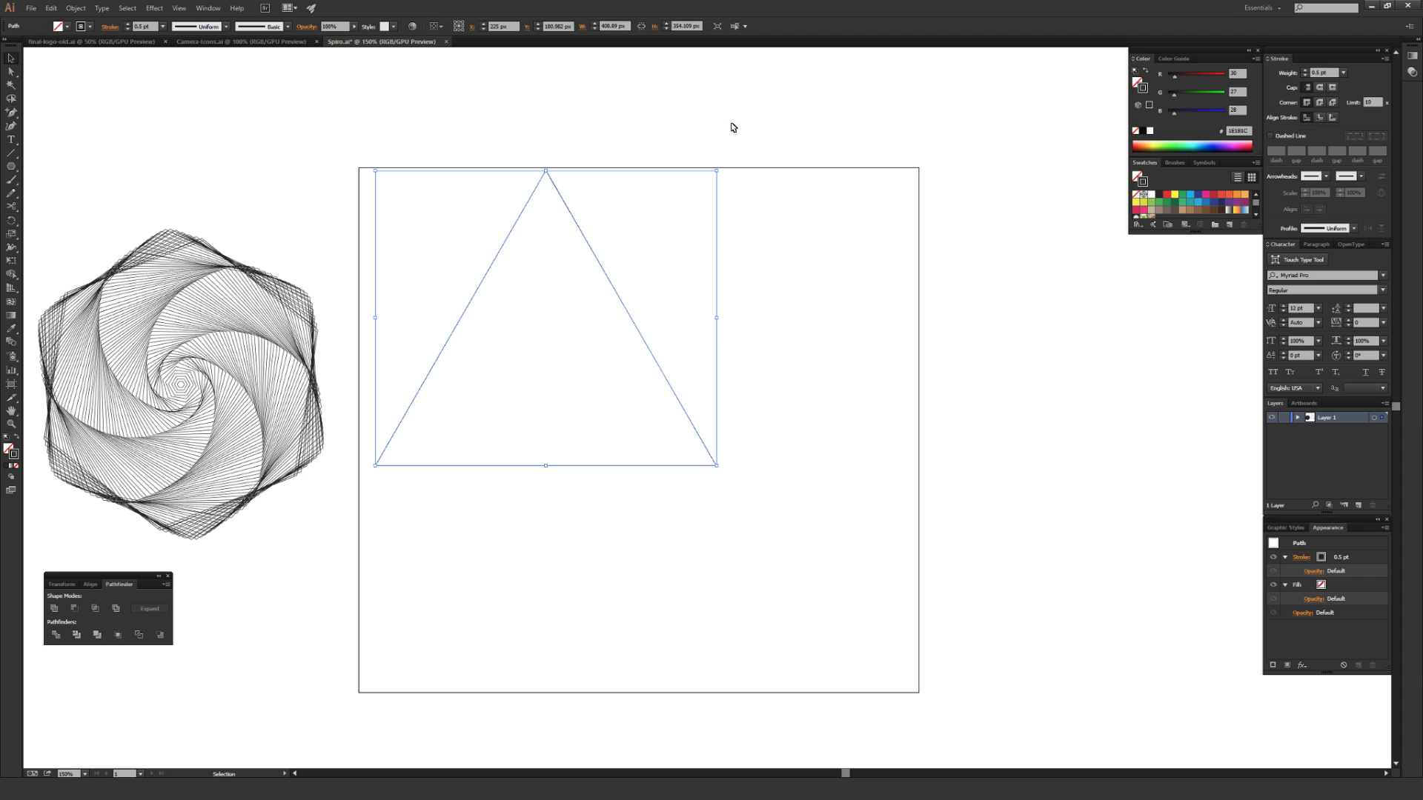
key(Delete)
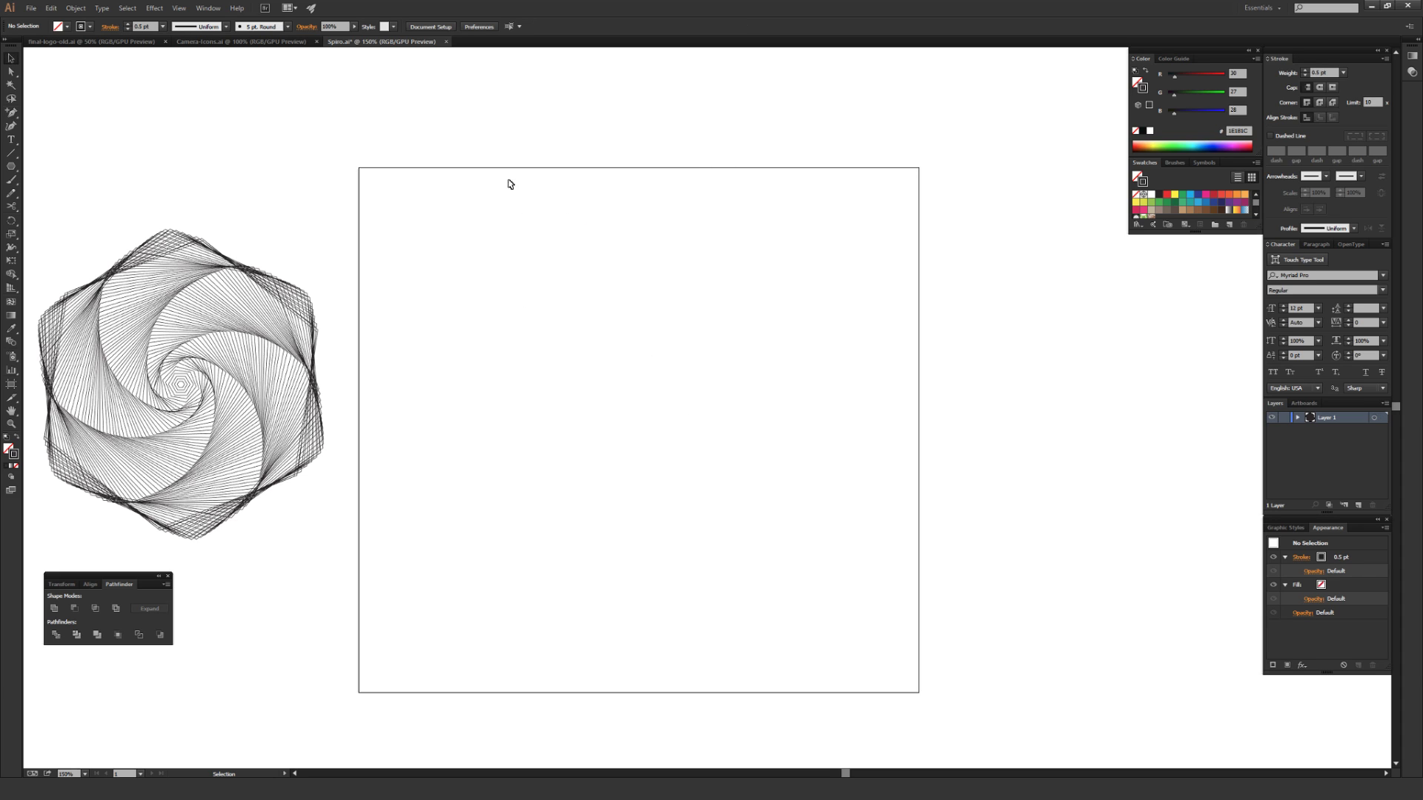
click(13, 167)
mouse_move(658, 371)
mouse_down()
mouse_move(606, 398)
mouse_move(595, 442)
mouse_move(625, 488)
mouse_move(681, 518)
mouse_move(871, 486)
mouse_move(898, 442)
mouse_up()
key(v)
click(960, 411)
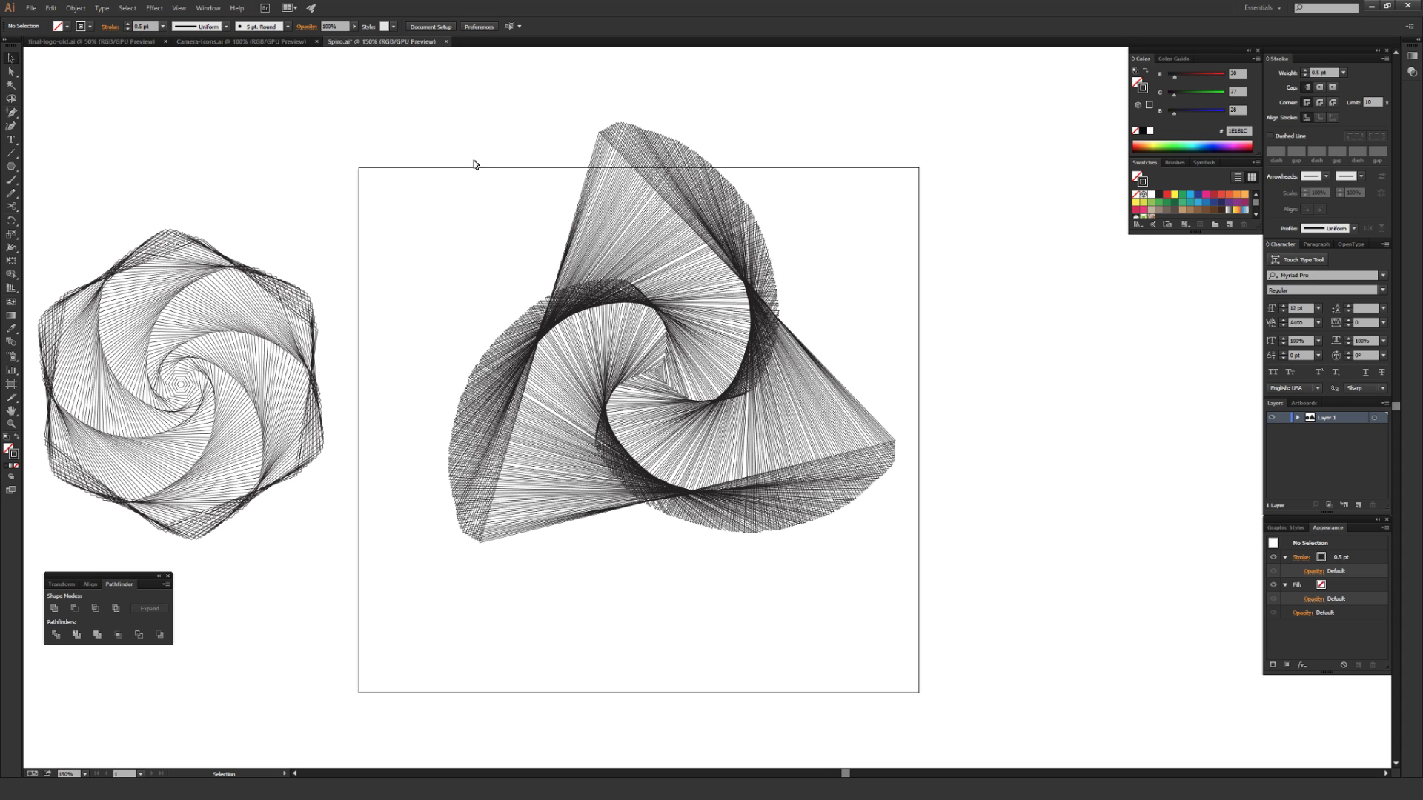
drag(520, 207, 566, 241)
key(Delete)
drag(11, 166, 60, 216)
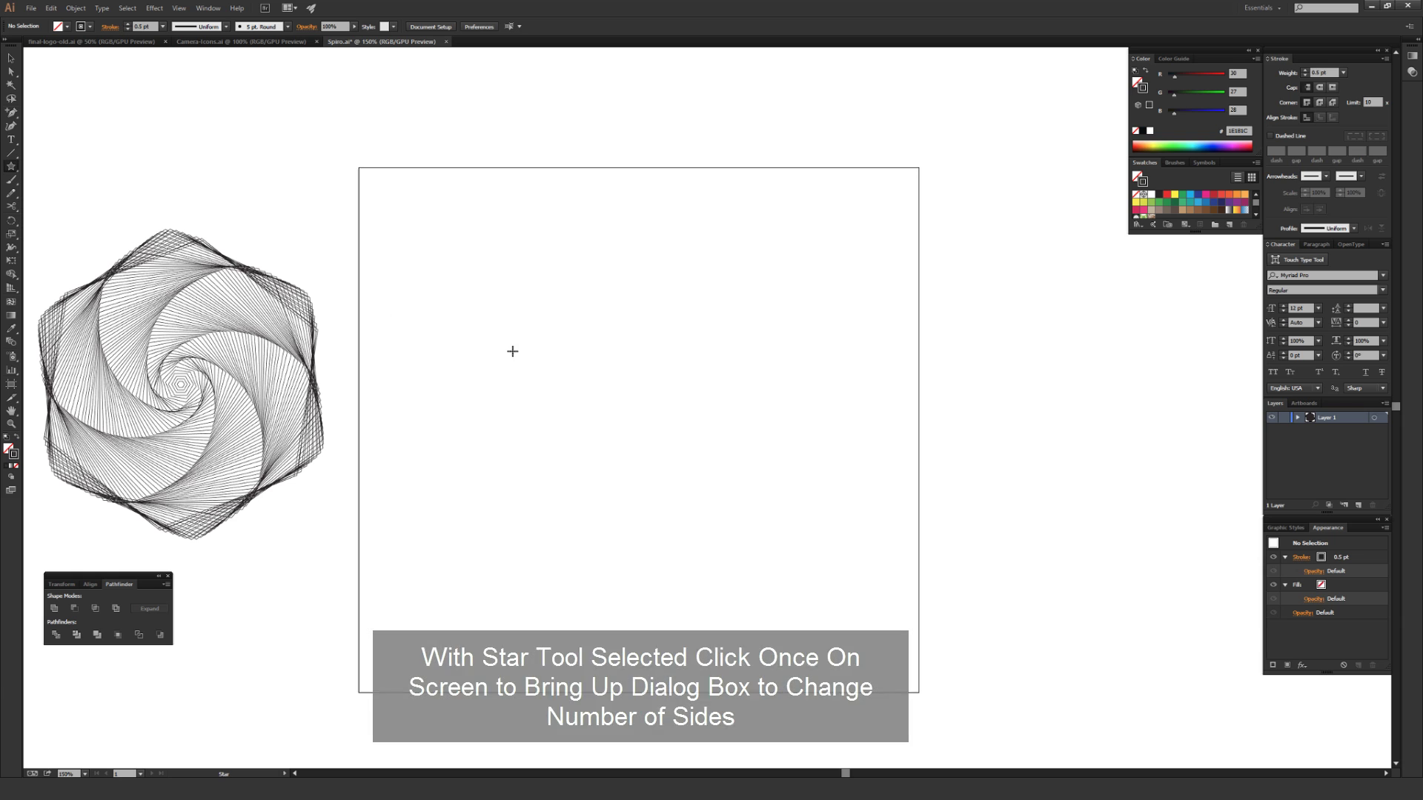
click(510, 354)
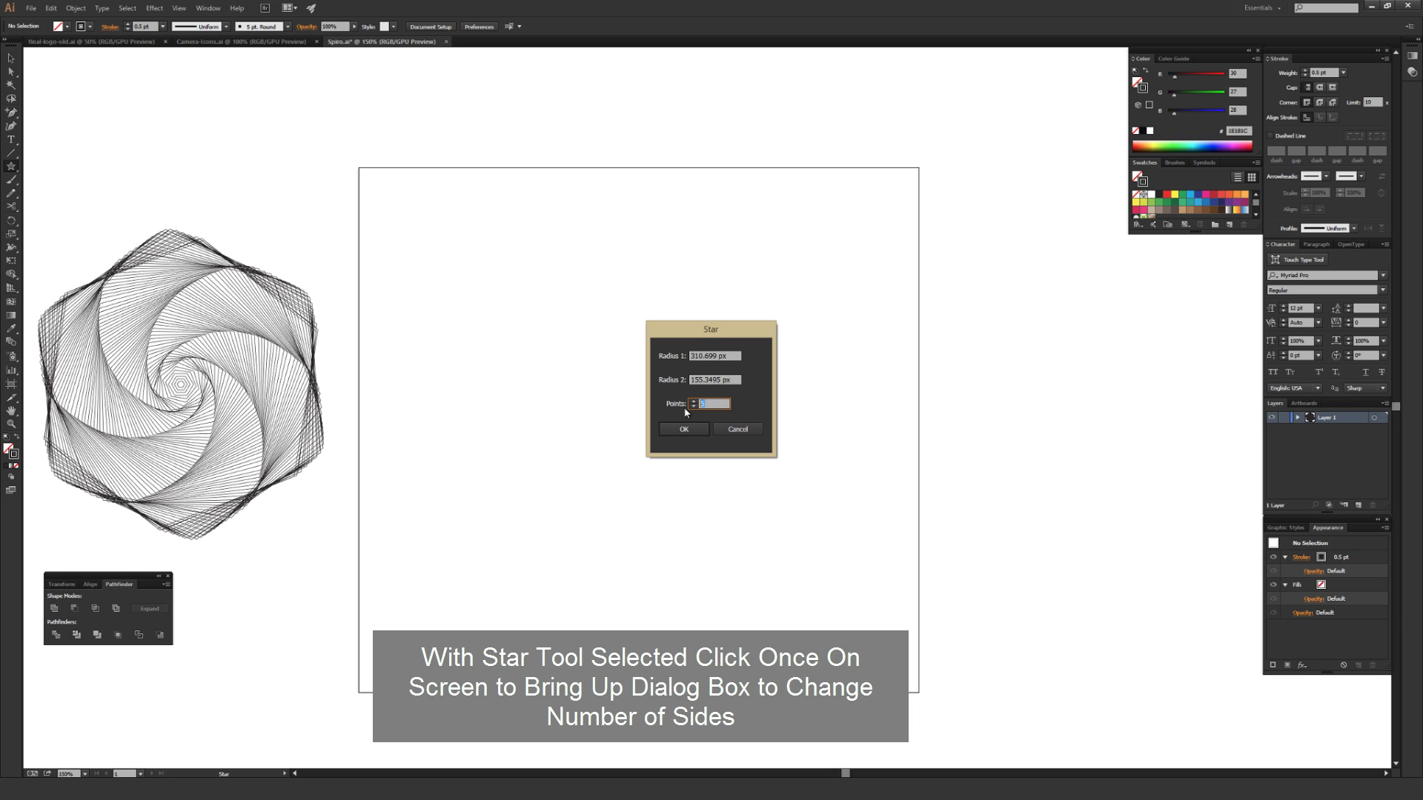
click(756, 431)
click(11, 168)
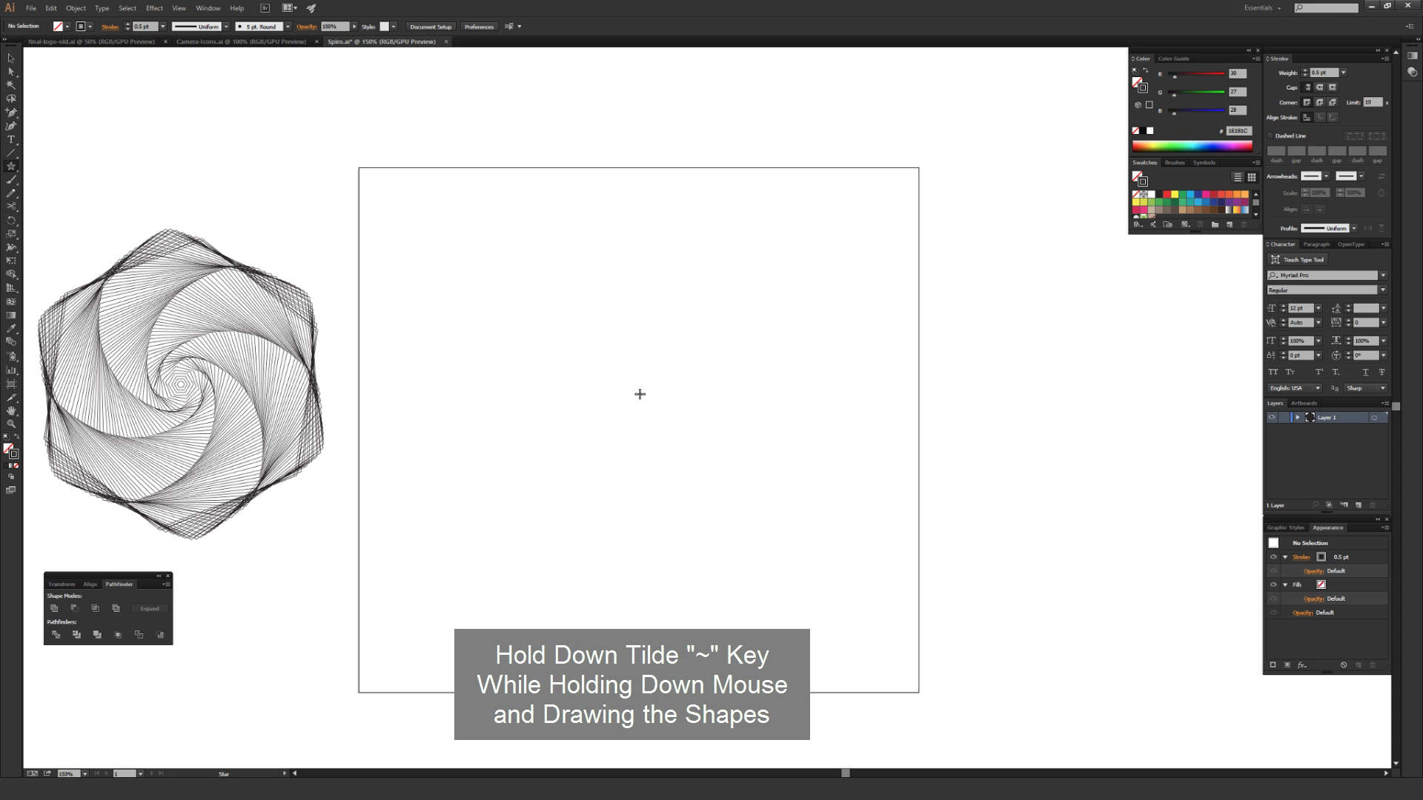
mouse_move(638, 395)
mouse_down()
mouse_move(738, 422)
mouse_move(800, 374)
mouse_move(804, 273)
mouse_up()
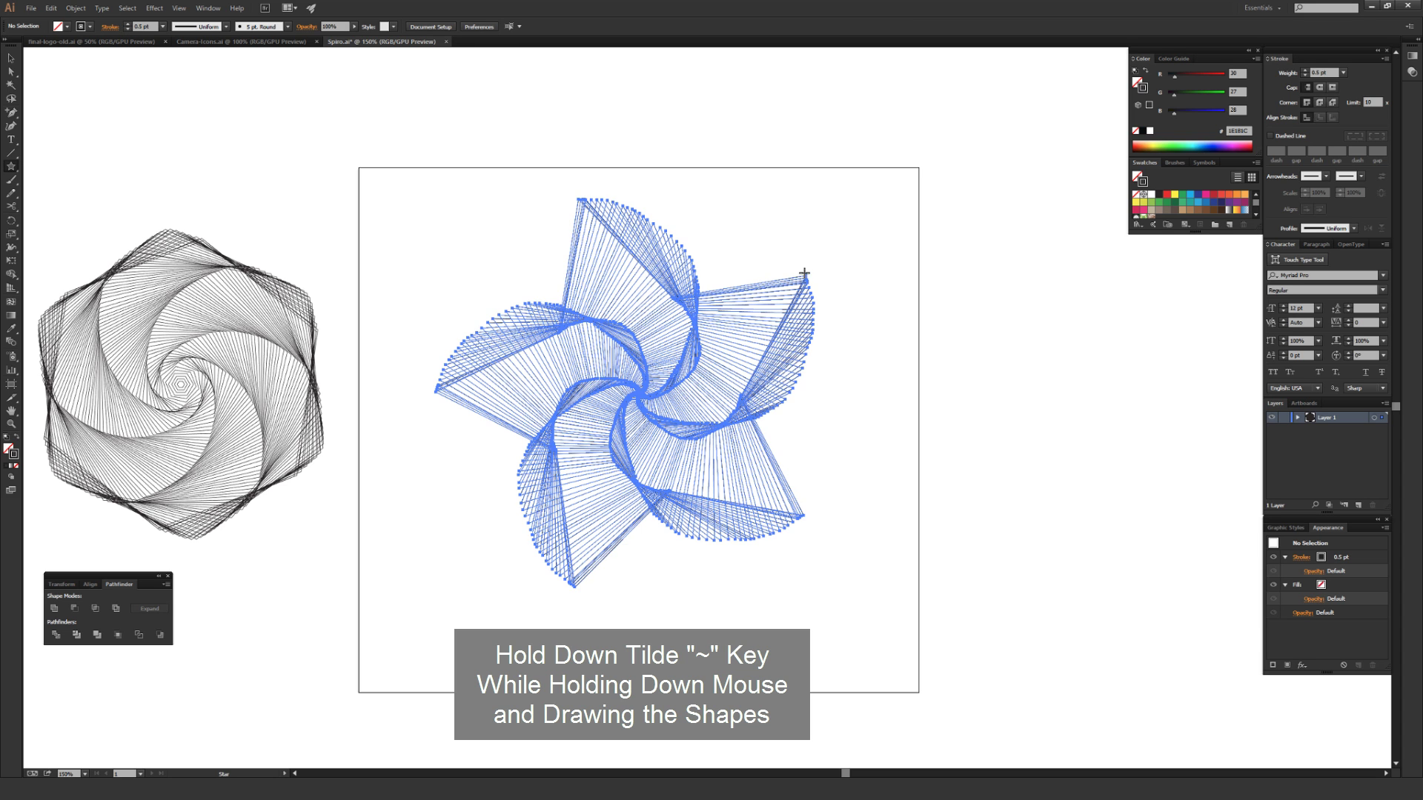
key(v)
click(893, 358)
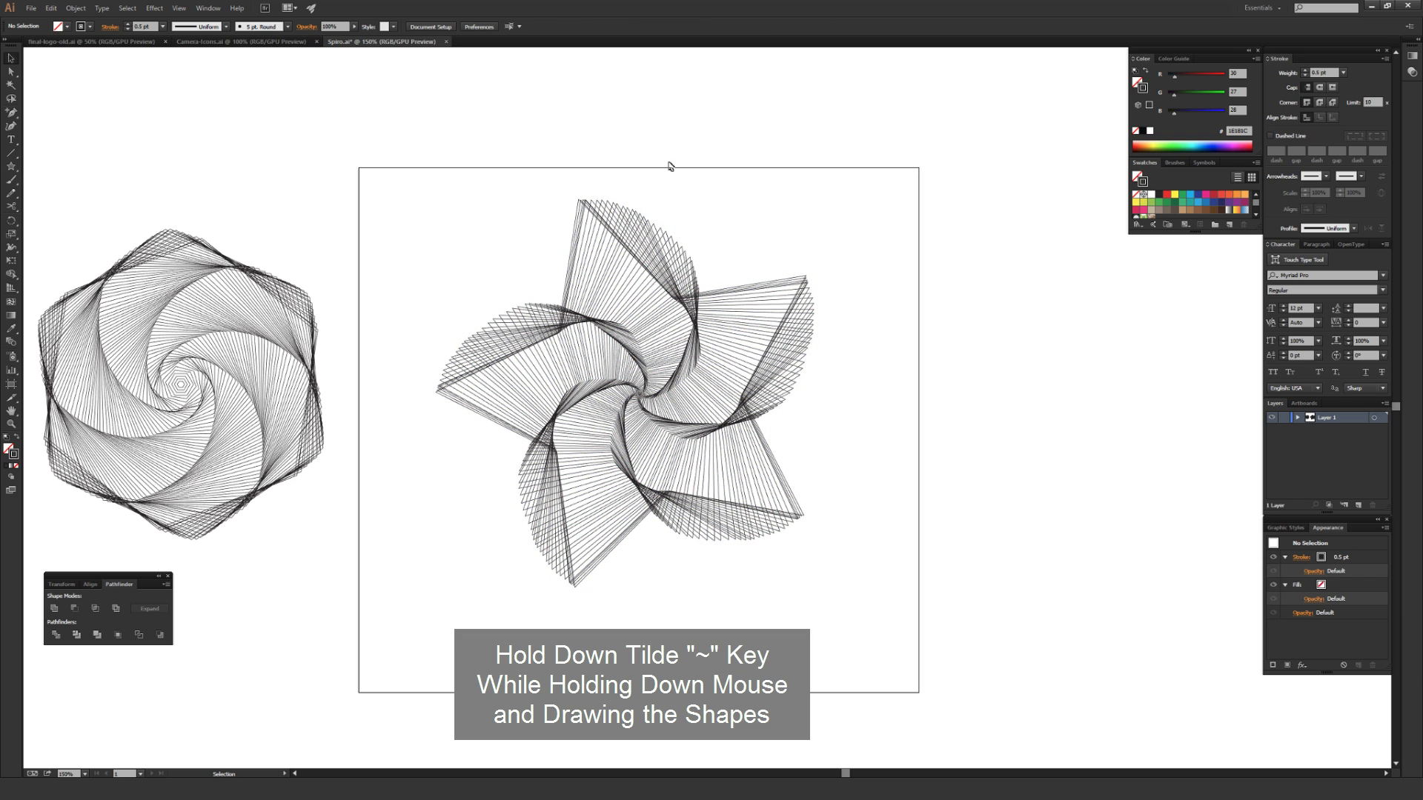
drag(508, 237, 832, 540)
key(Delete)
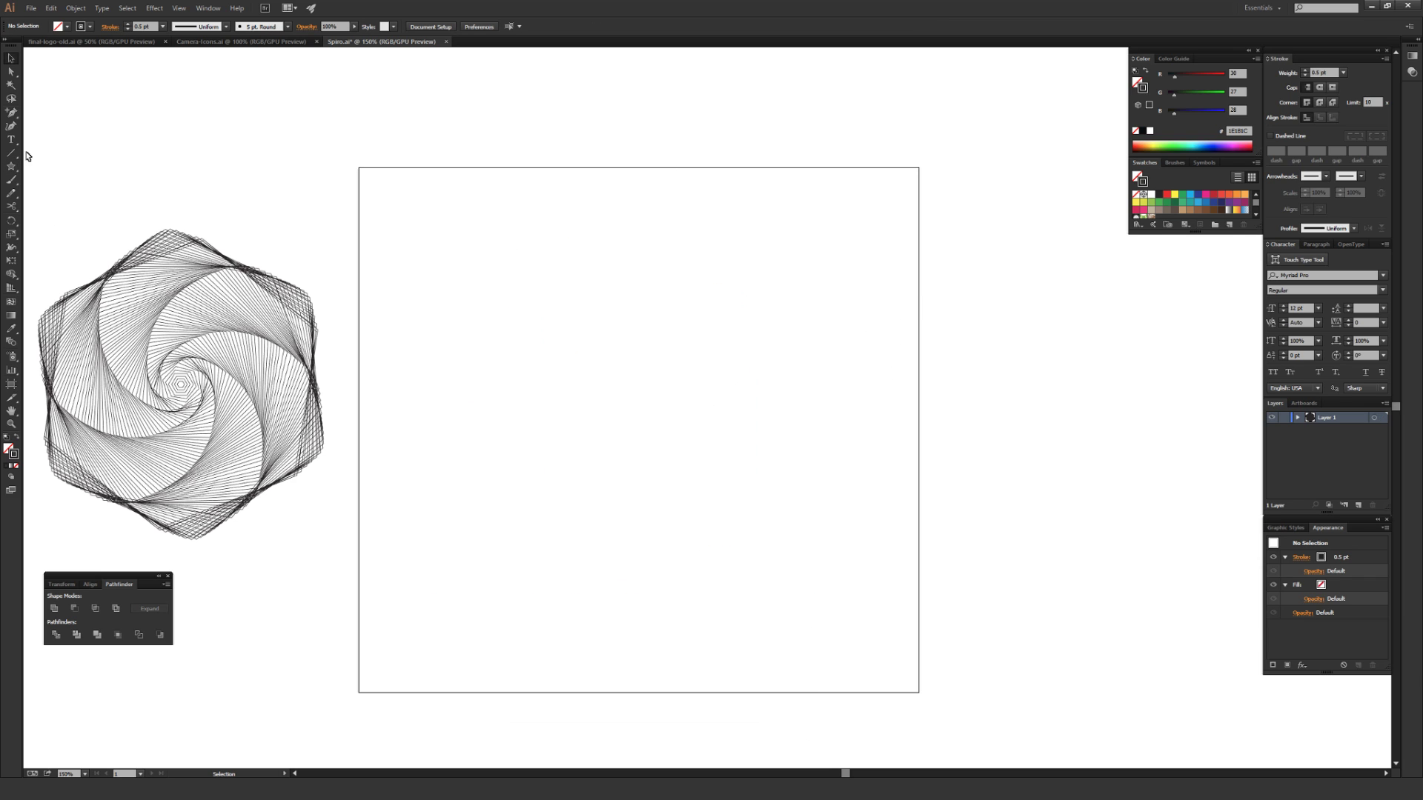
drag(11, 166, 55, 162)
mouse_move(647, 336)
mouse_down()
mouse_move(635, 394)
mouse_move(731, 410)
mouse_move(793, 340)
mouse_move(622, 238)
mouse_move(517, 212)
mouse_up()
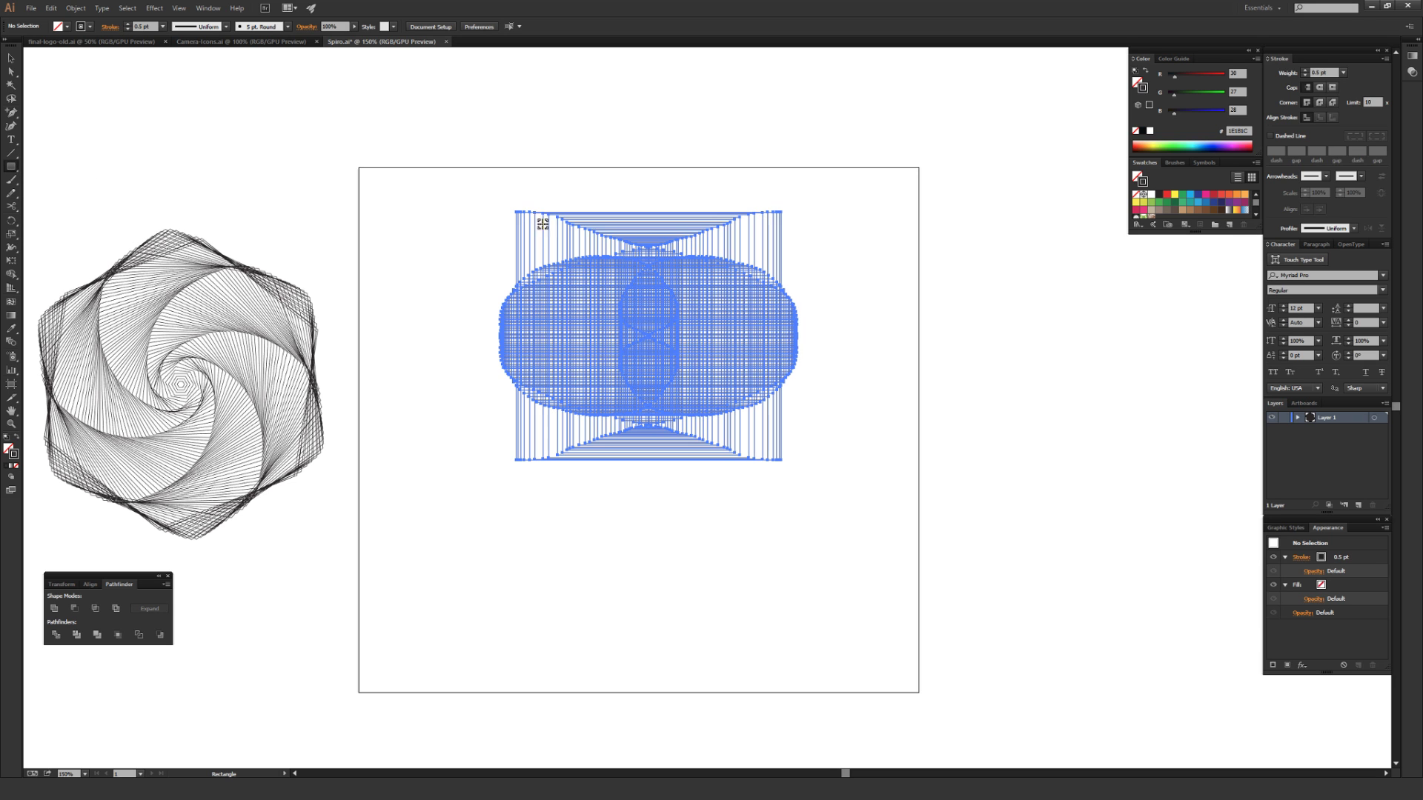
key(v)
click(879, 249)
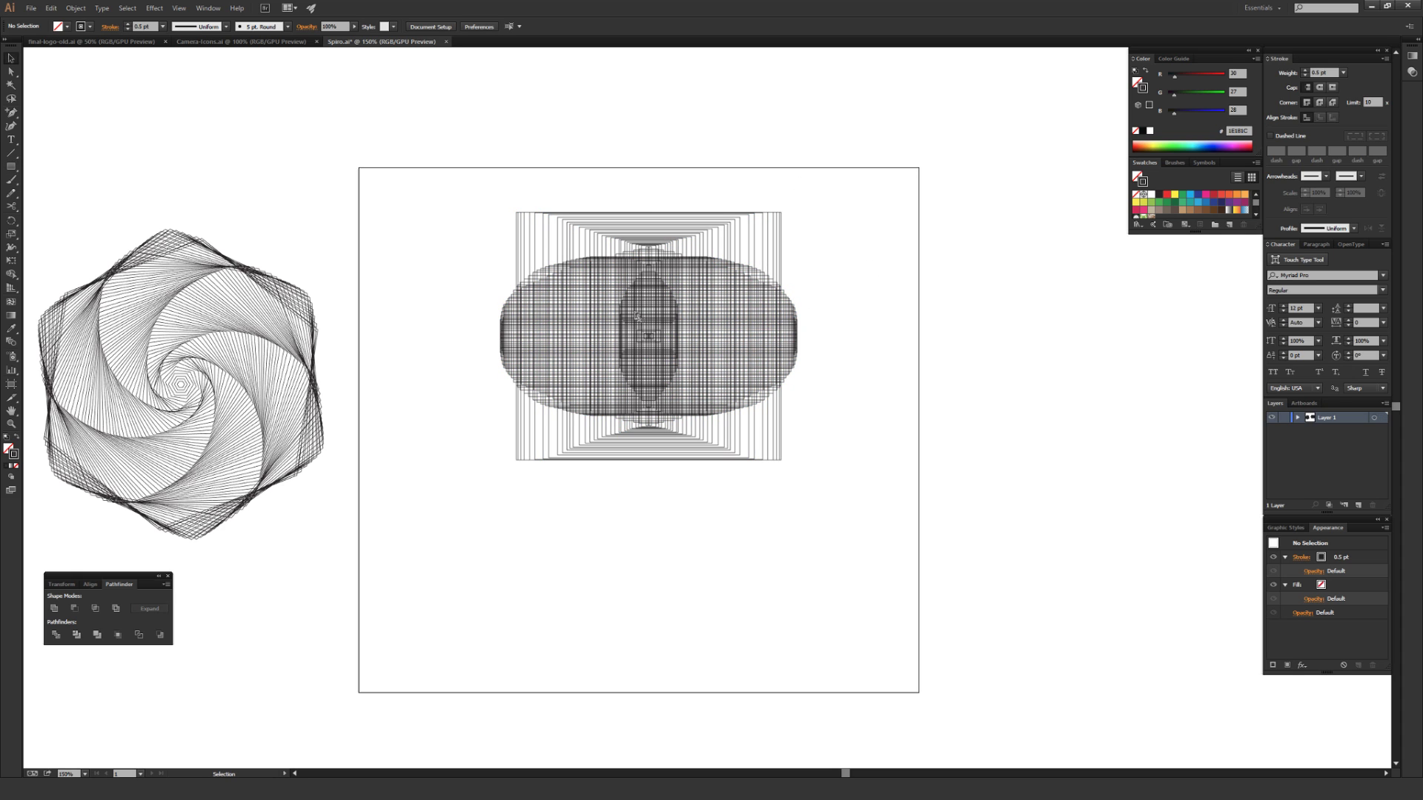
drag(11, 166, 56, 195)
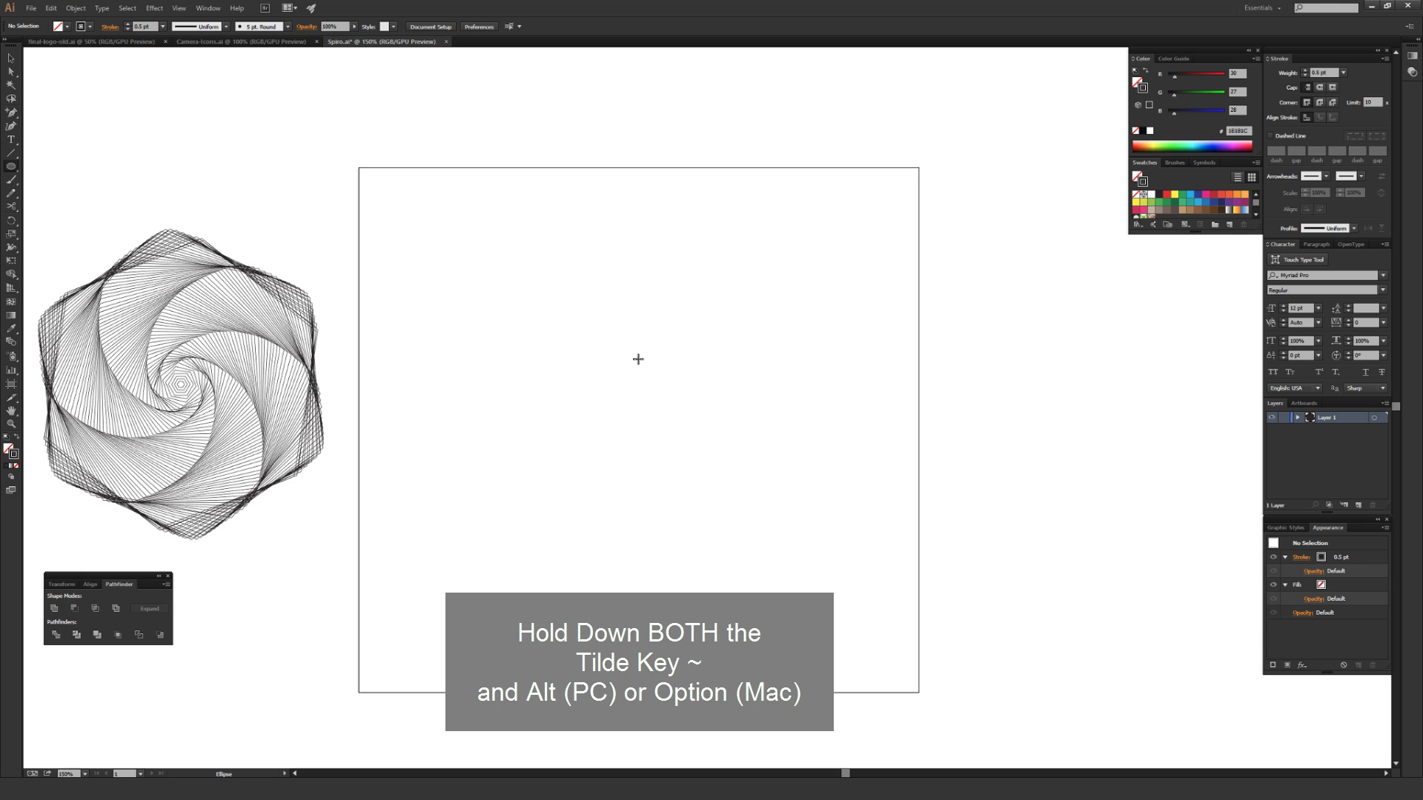
- Drag a wide and tall fan of thin black ellipses from the artboard centre and select it
mouse_move(646, 363)
mouse_down()
mouse_move(569, 362)
mouse_move(525, 379)
mouse_move(406, 502)
mouse_move(408, 516)
mouse_move(495, 541)
mouse_up()
drag(523, 561, 540, 578)
key(v)
click(525, 600)
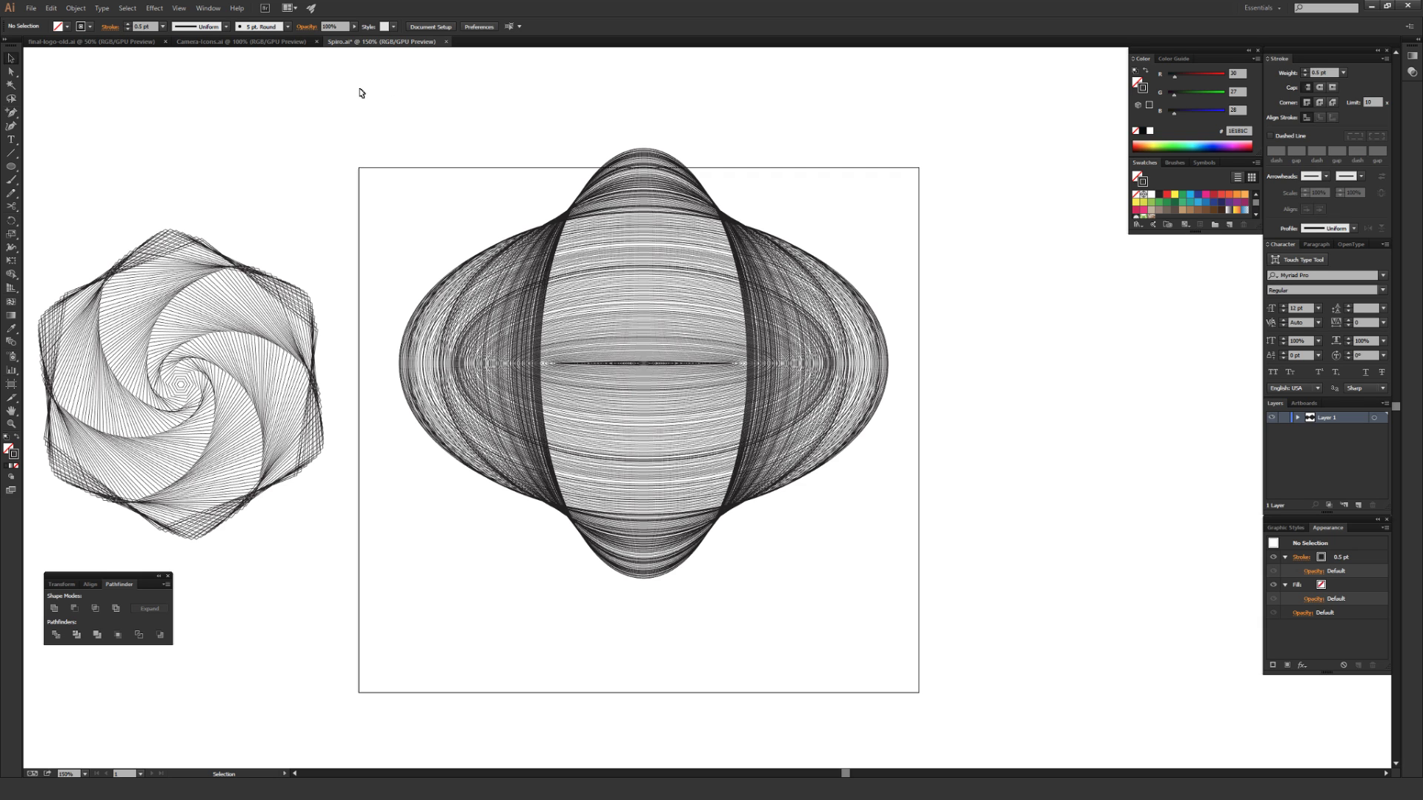
drag(351, 95, 953, 614)
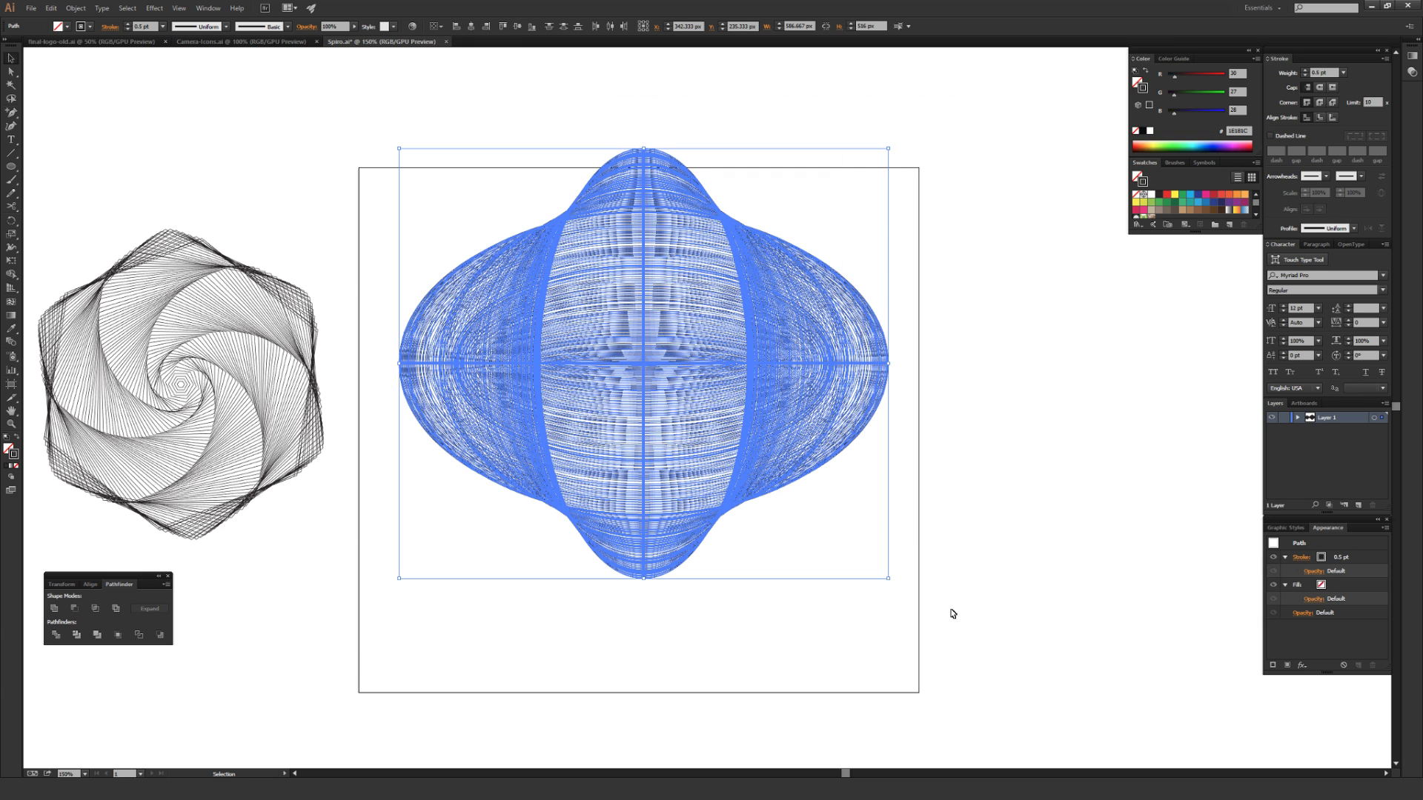
- Recolour the selected ellipse pattern's stroke crimson pink
double_click(16, 456)
click(729, 171)
click(832, 154)
click(926, 200)
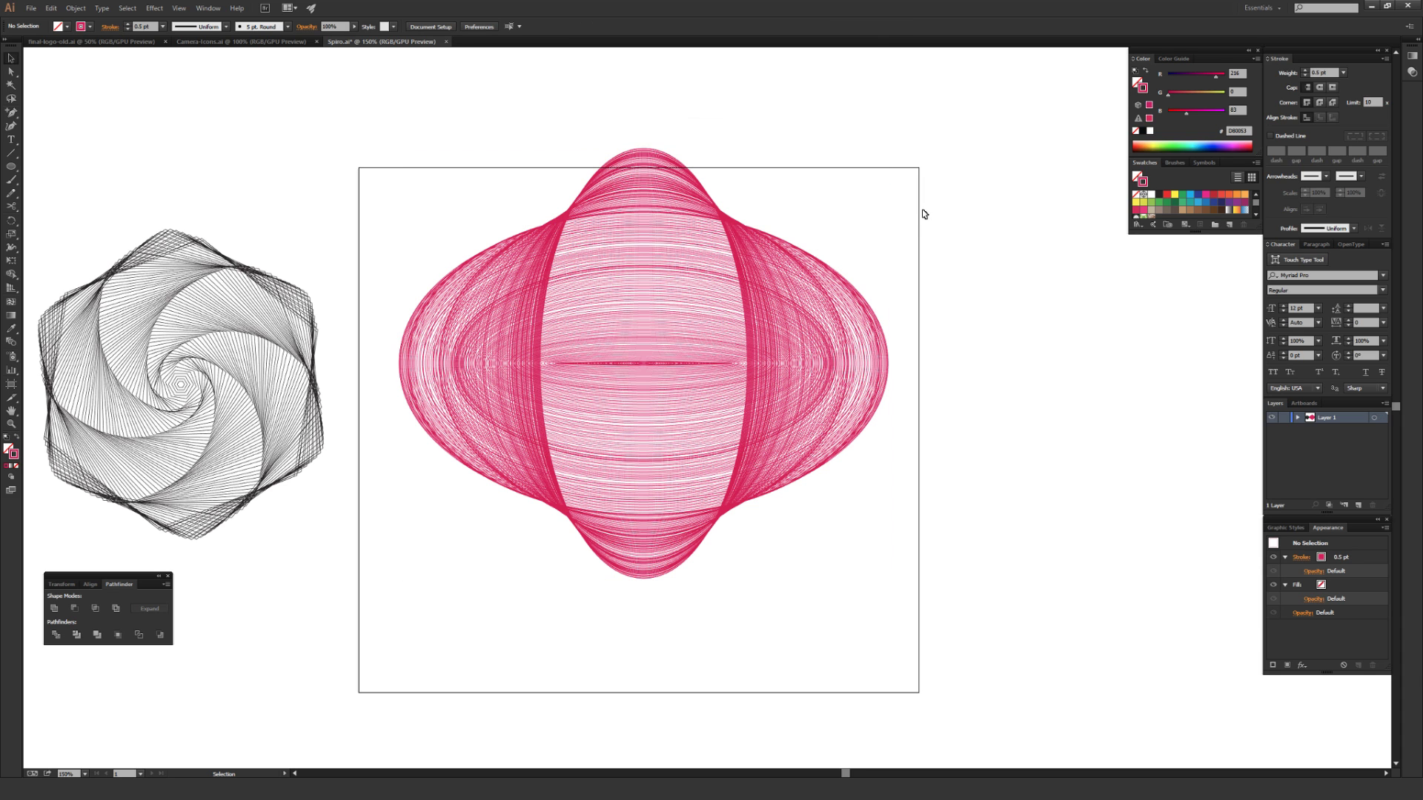
- Draw a smaller dark-magenta ellipse spirograph from the centre inside the pink pattern
double_click(15, 456)
drag(730, 199, 743, 232)
click(852, 153)
key(l)
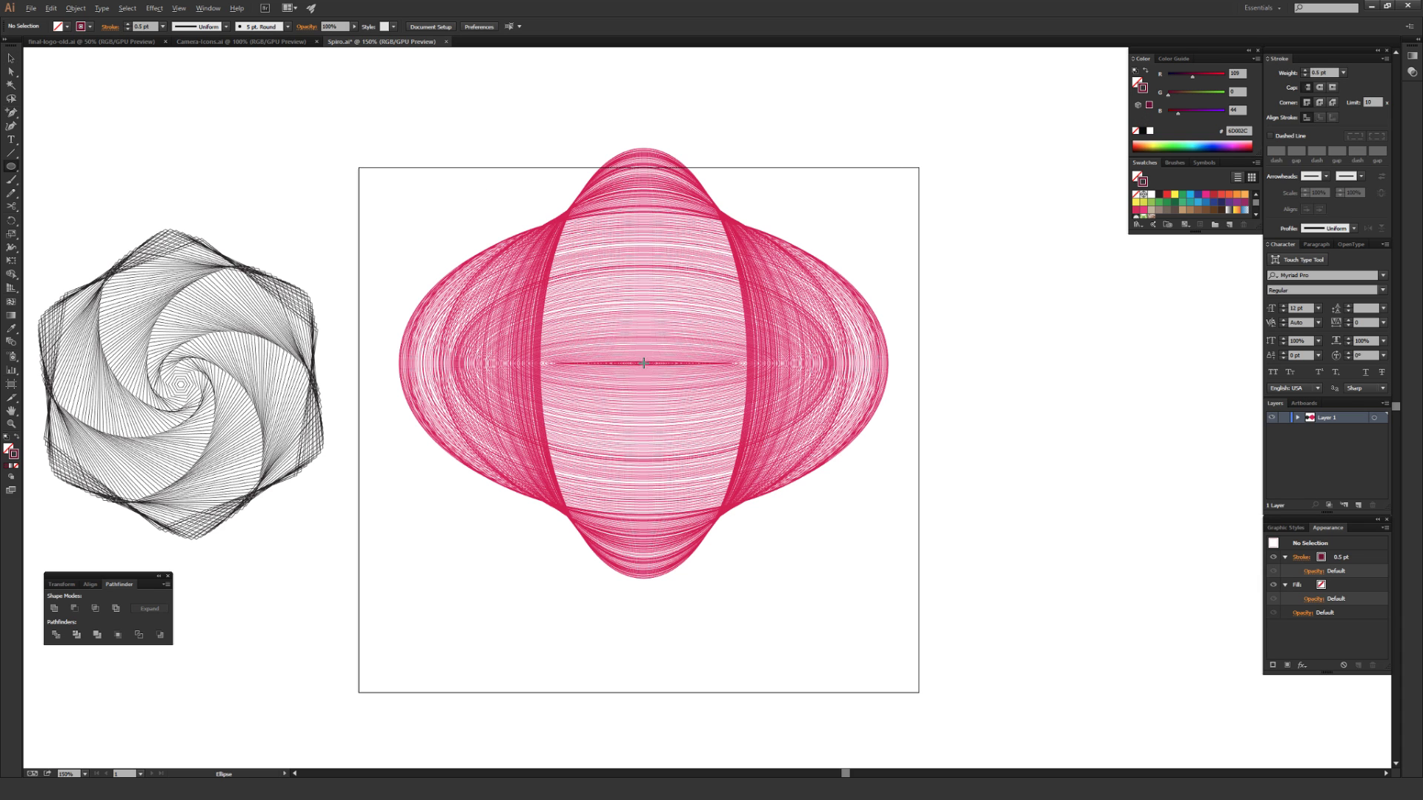
mouse_move(647, 366)
mouse_down()
mouse_move(611, 416)
mouse_move(567, 406)
mouse_move(534, 422)
mouse_move(510, 457)
mouse_move(521, 492)
mouse_move(567, 525)
mouse_up()
key(v)
click(549, 113)
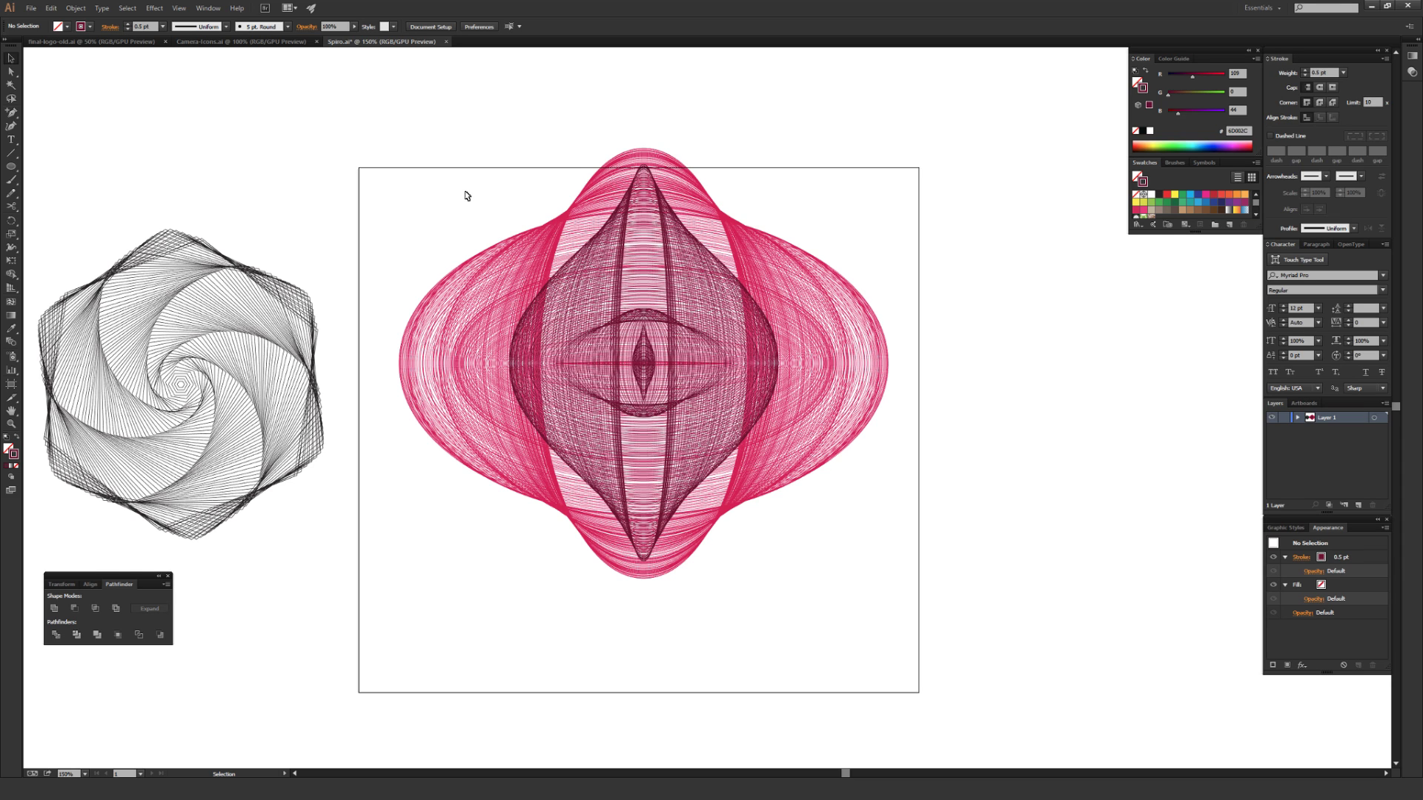
- Pan around to review the finished pink and dark-magenta pattern on the artboard
drag(311, 251, 595, 226)
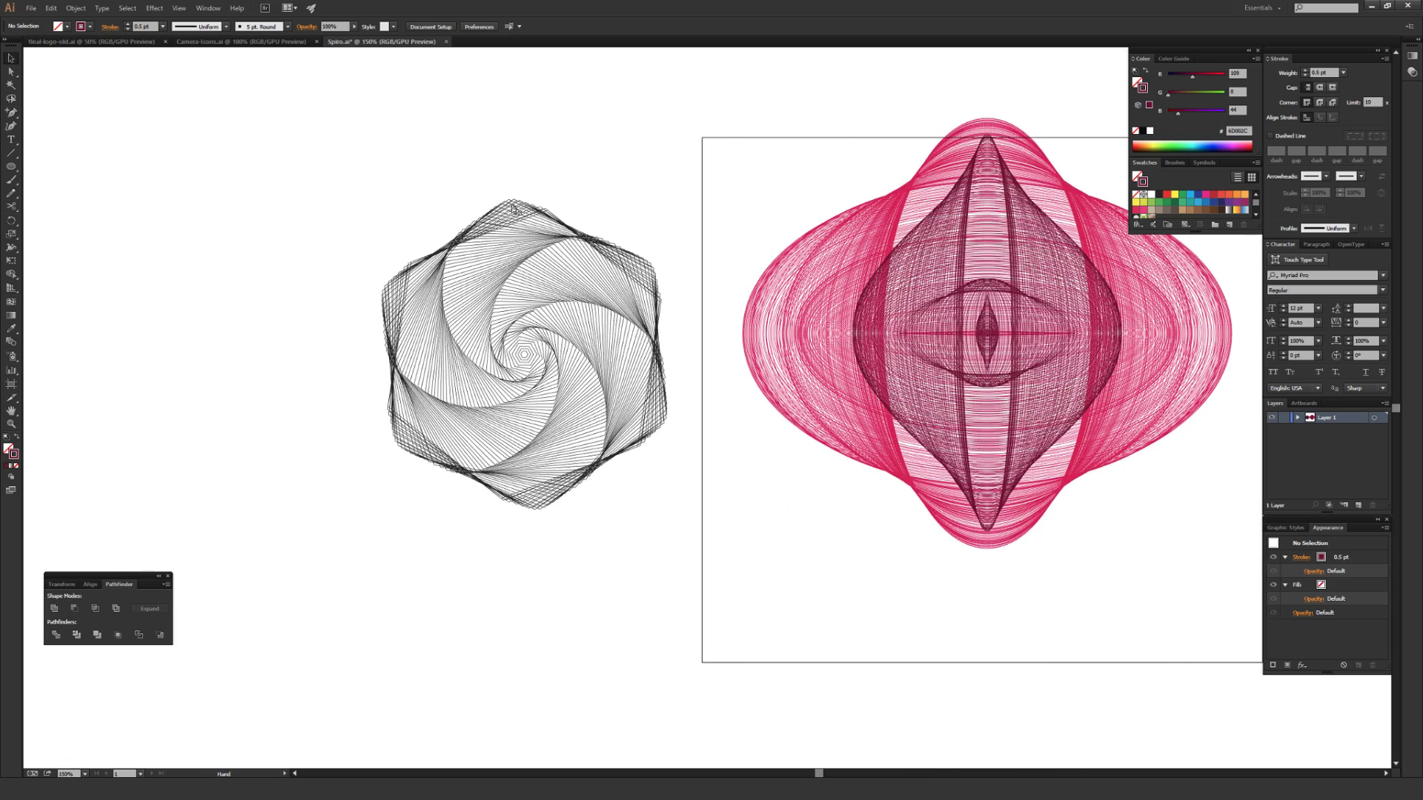
key(ctrl+a)
click(689, 540)
drag(689, 541, 579, 566)
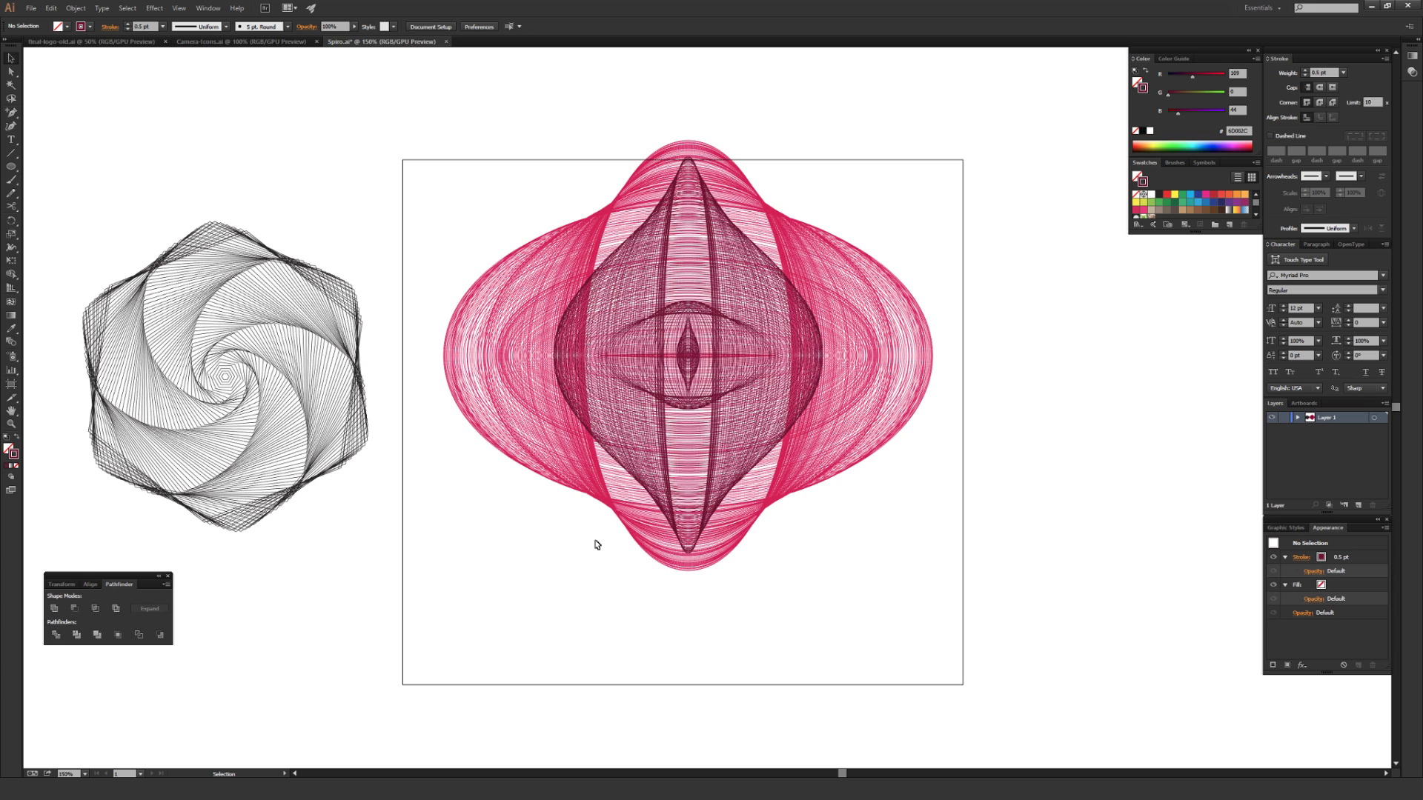